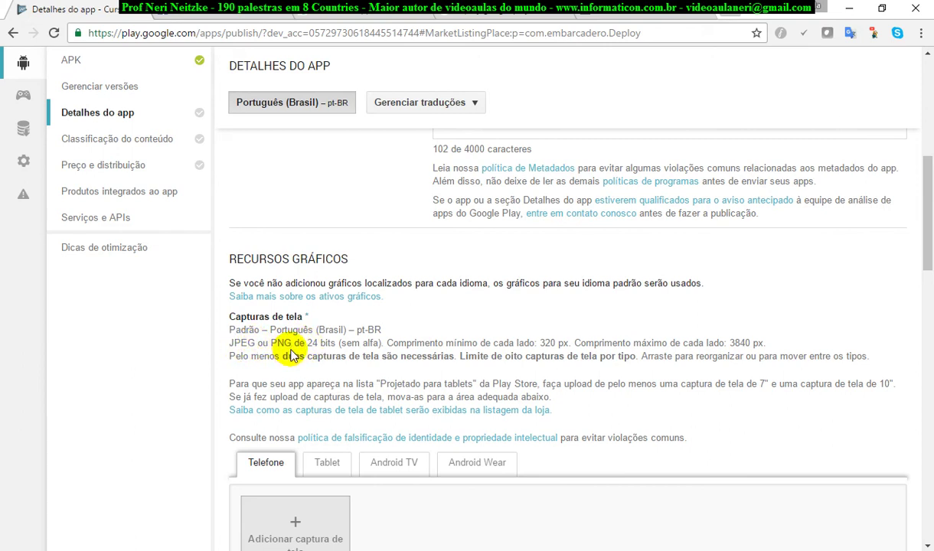
- Examine the screenshot size and quantity requirements under Recursos gráficos and the tablet and other graphics upload areas
drag(561, 342, 561, 344)
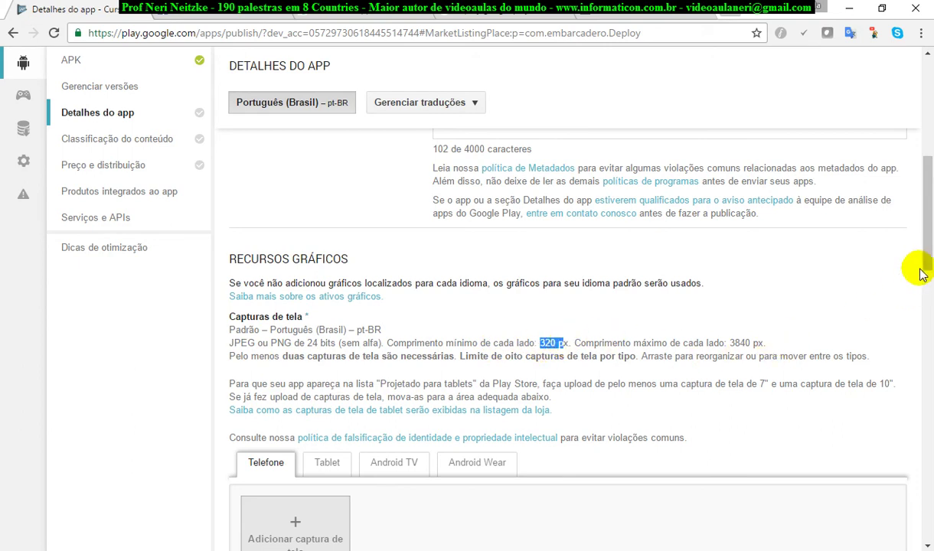
scroll(920, 242, down, 1)
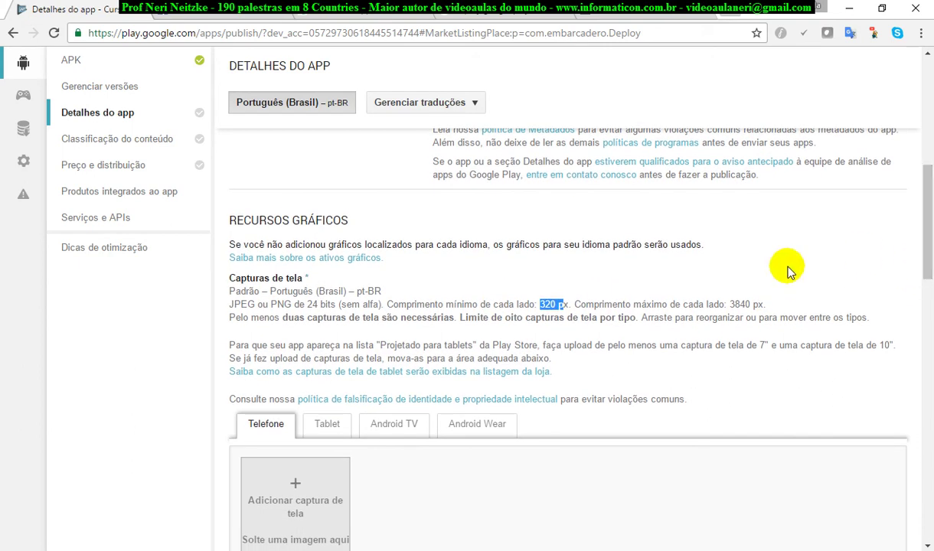
drag(283, 318, 447, 317)
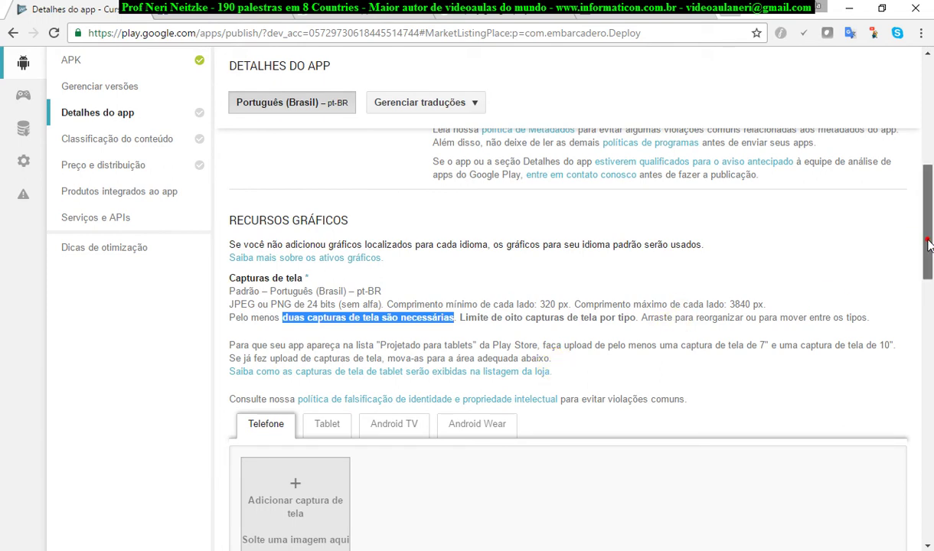
drag(928, 245, 928, 258)
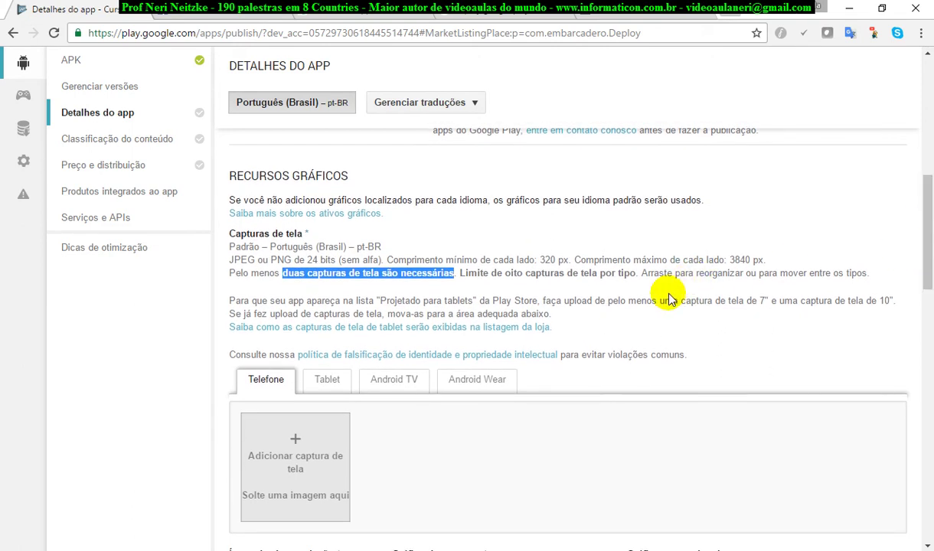
scroll(631, 432, down, 2)
click(333, 240)
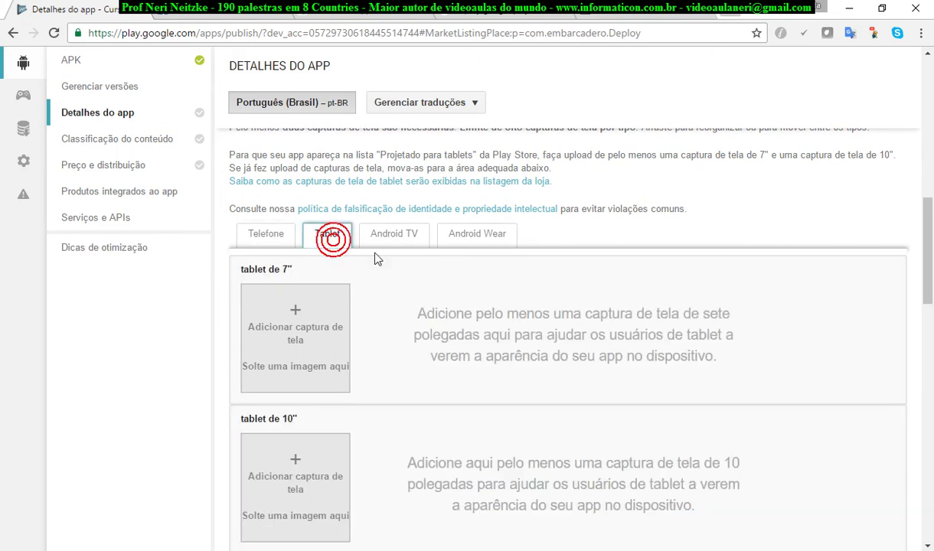
scroll(785, 401, down, 3)
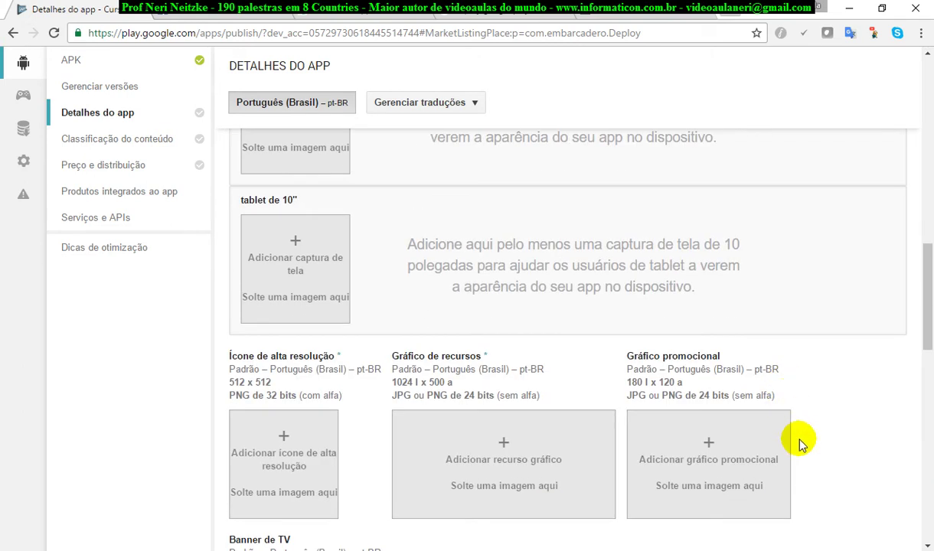
scroll(815, 442, down, 4)
scroll(815, 442, up, 6)
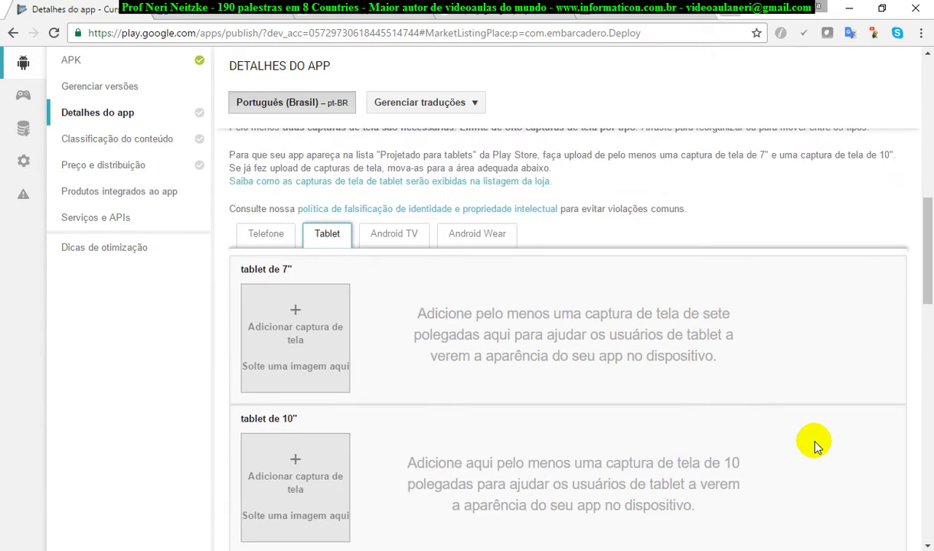
- Review the note about mandatory fields, the phone screenshot area and the required mark on the high-resolution icon
scroll(816, 442, up, 10)
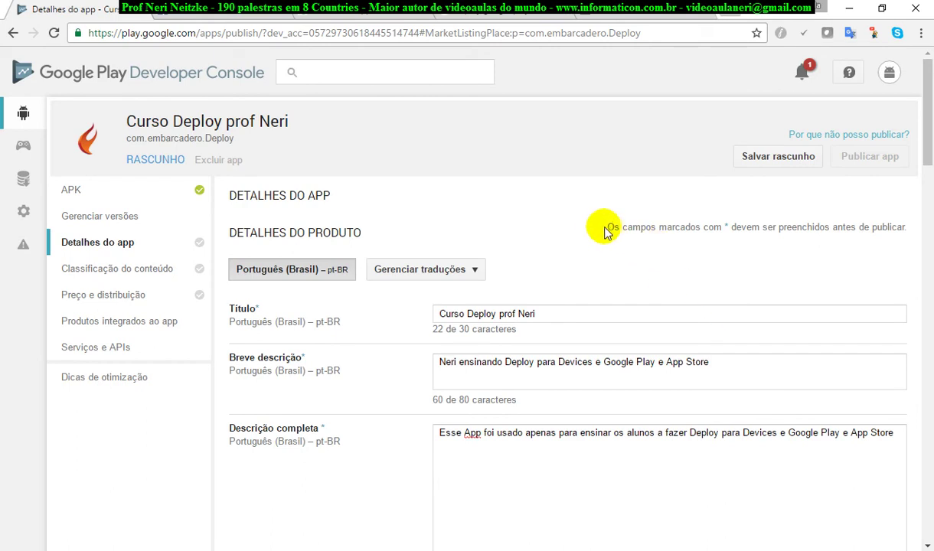
drag(609, 227, 889, 227)
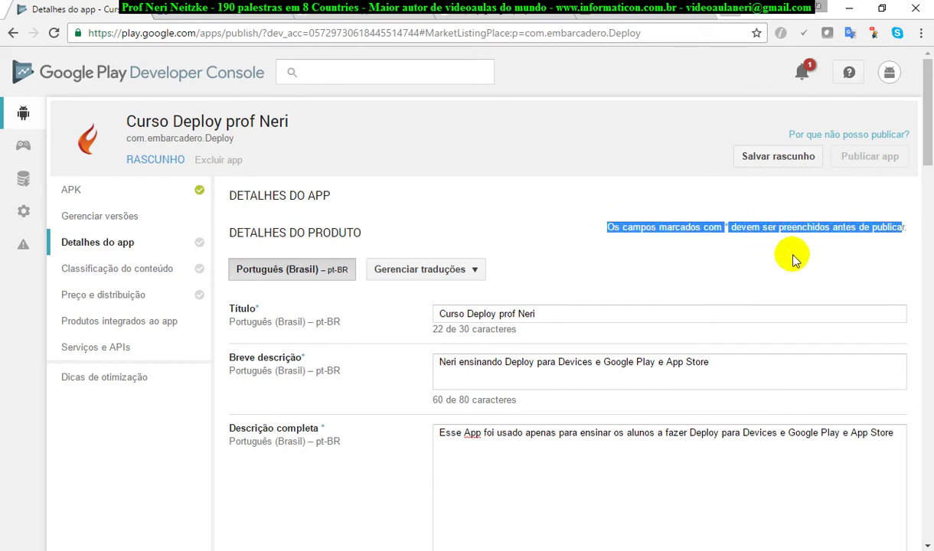
scroll(796, 260, down, 8)
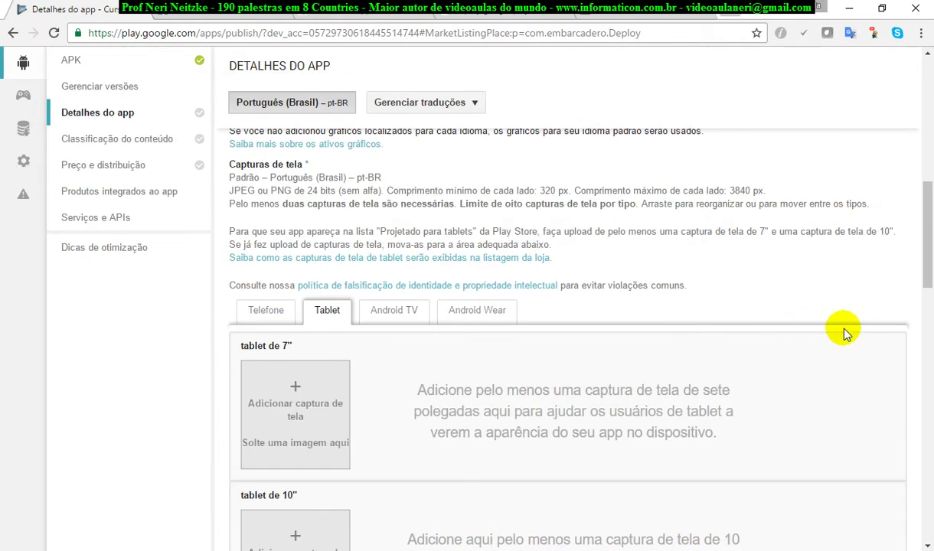
click(266, 313)
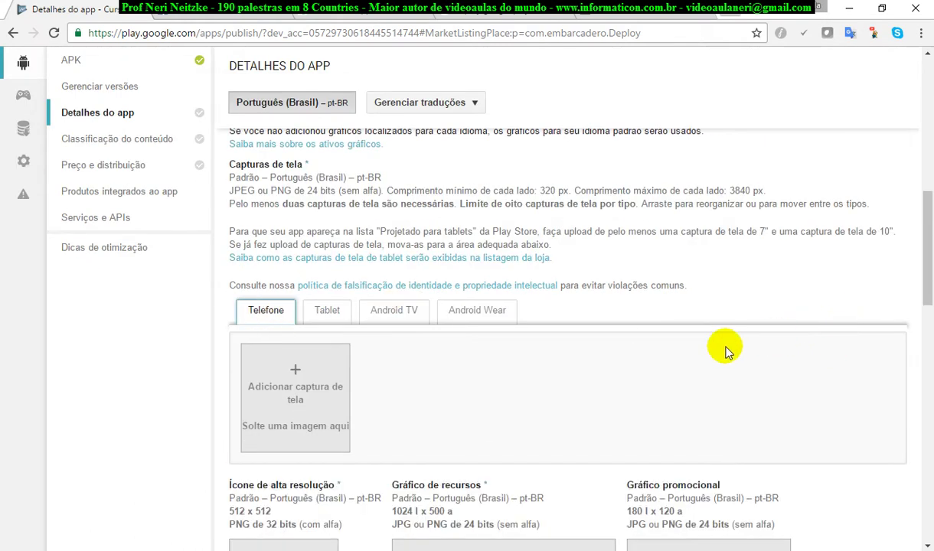
scroll(727, 368, down, 2)
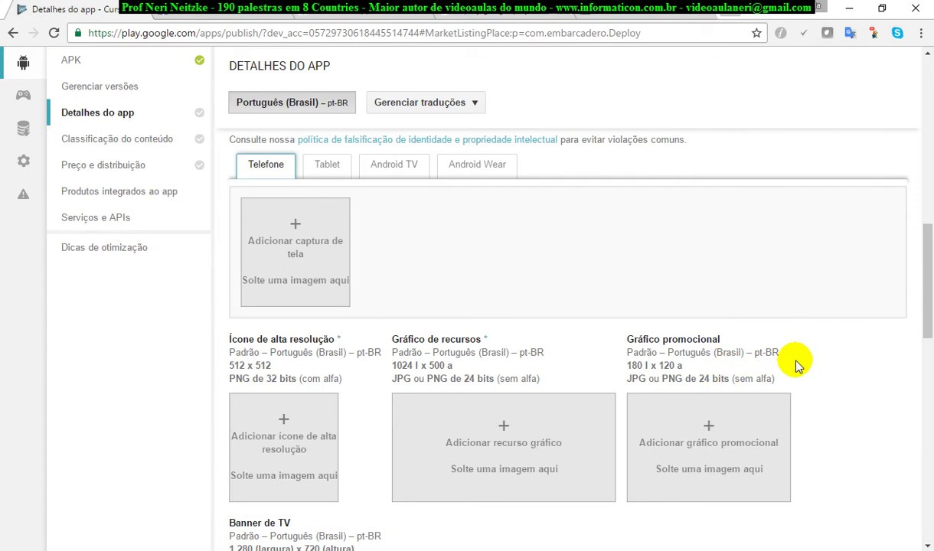
double_click(338, 336)
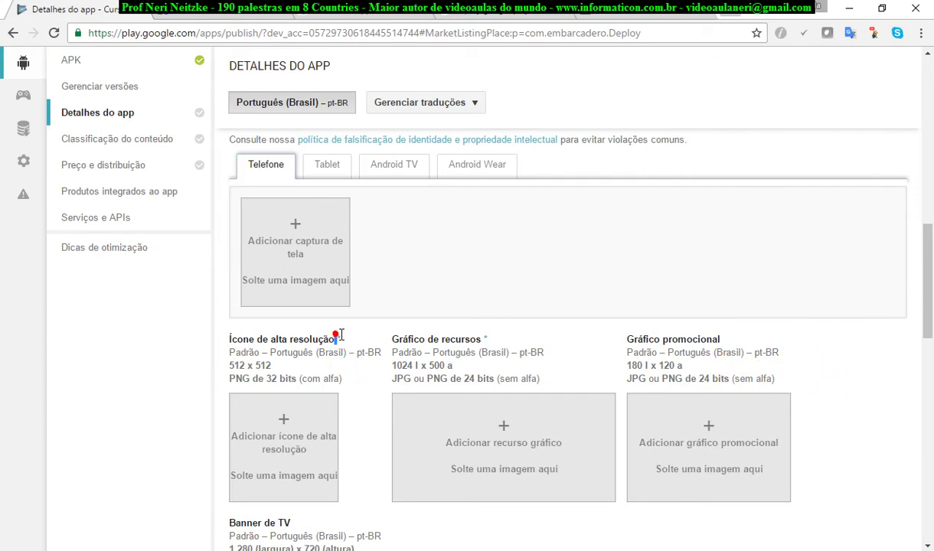
click(358, 327)
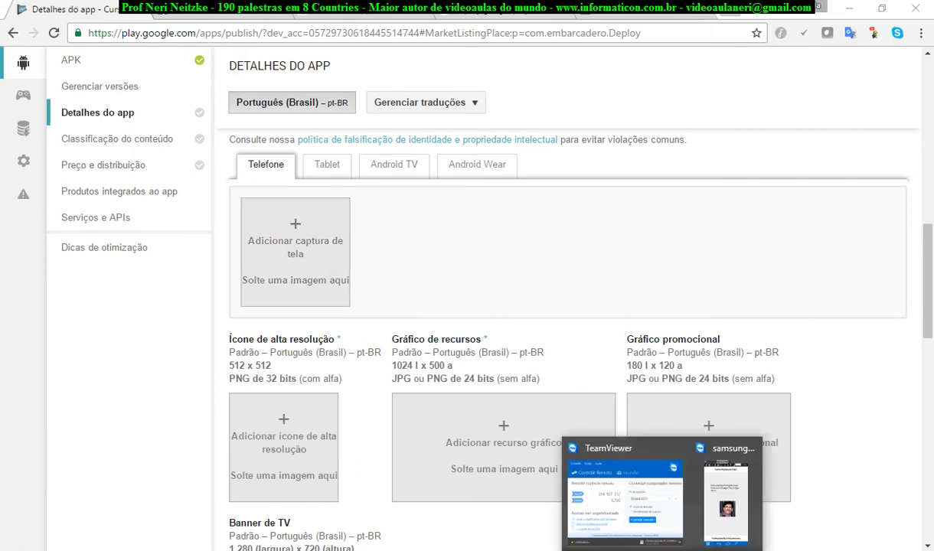
- Bring up the mirrored phone window showing the app, capture the screen, and paste the capture into Paint
click(670, 485)
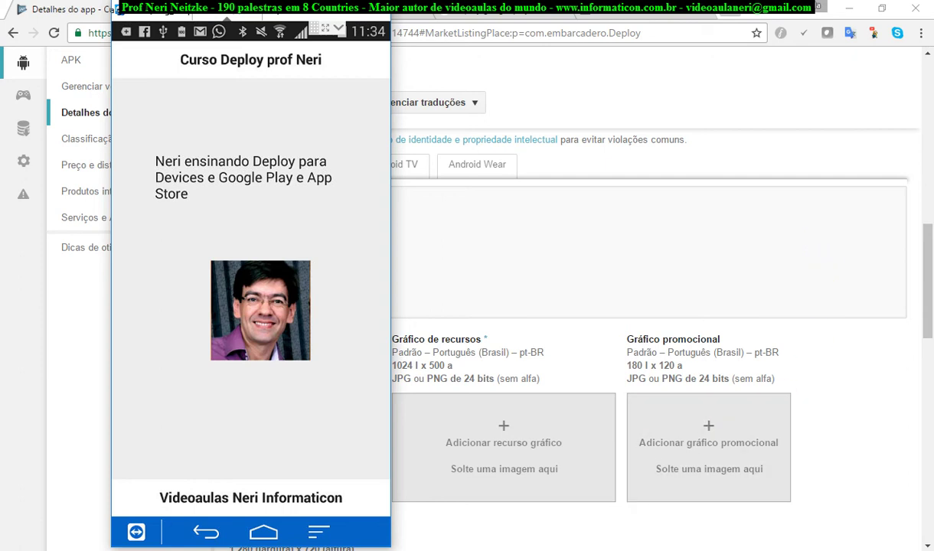
key(super)
text(paint)
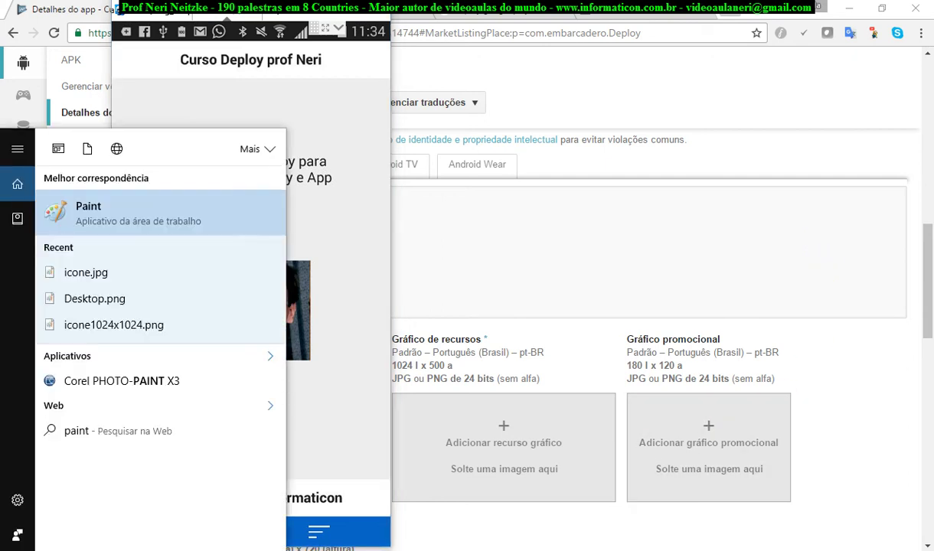
click(107, 215)
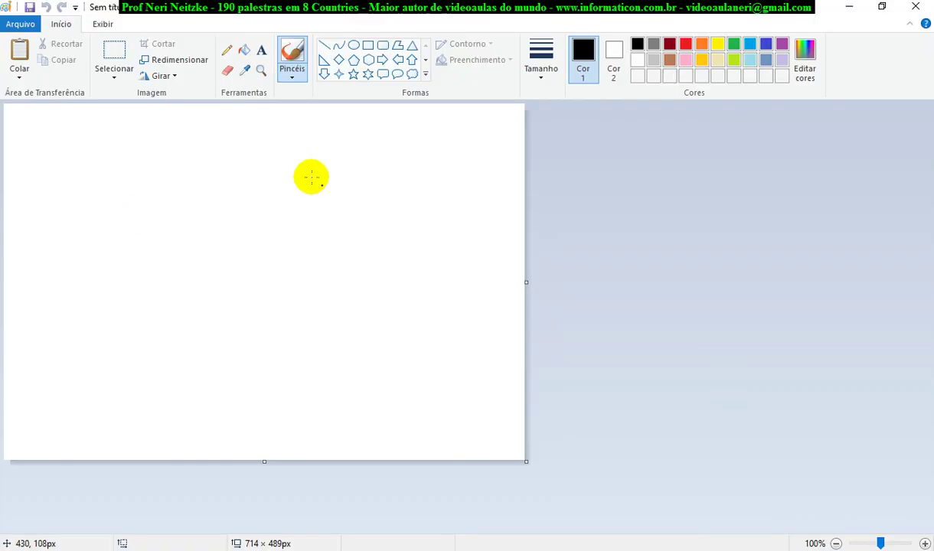
key(ctrl+v)
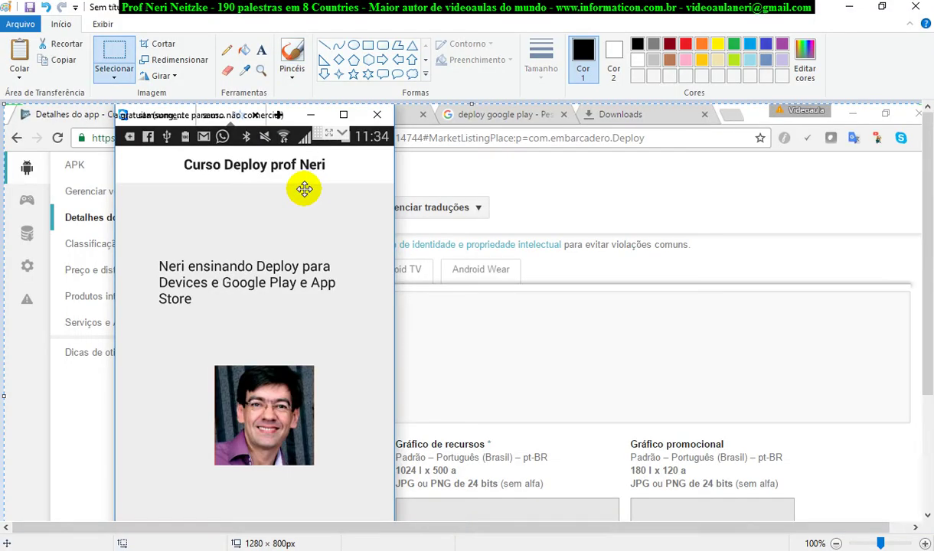
- Recapture the screen with the mirrored phone window in front and paste it into the Paint image, viewed at 50% zoom
click(836, 544)
click(112, 44)
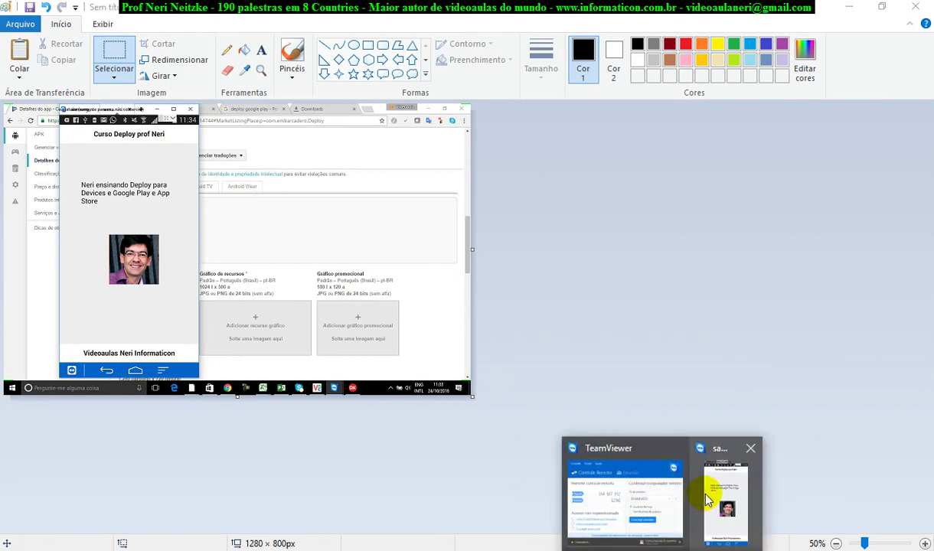
click(709, 490)
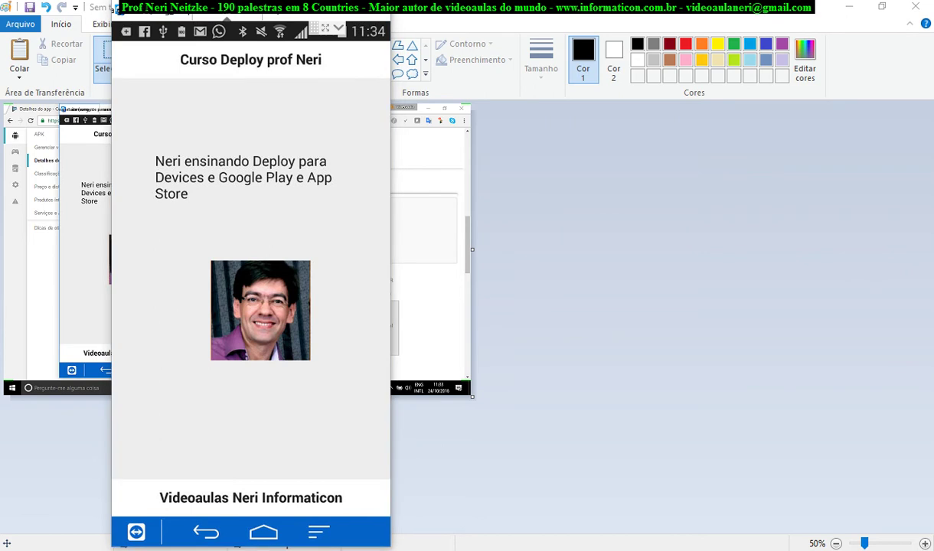
key(ctrl+v)
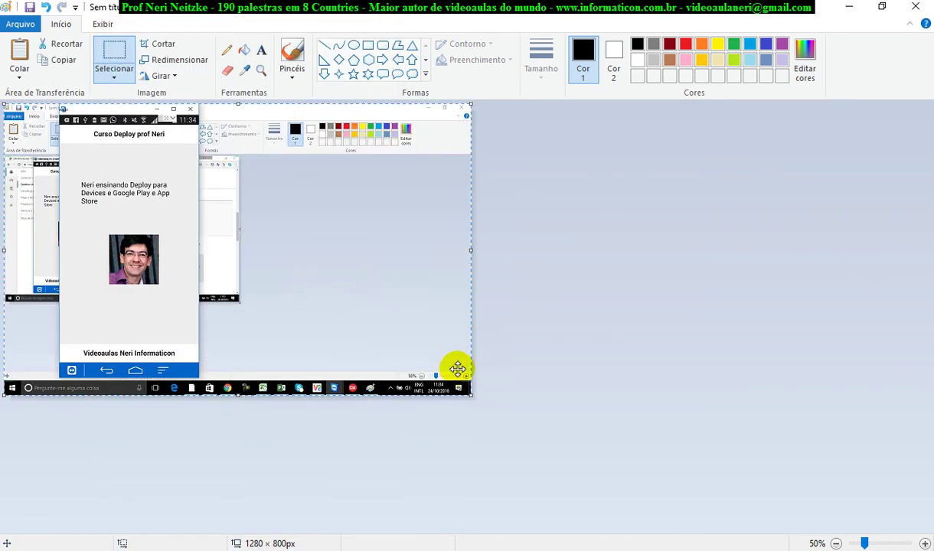
click(593, 425)
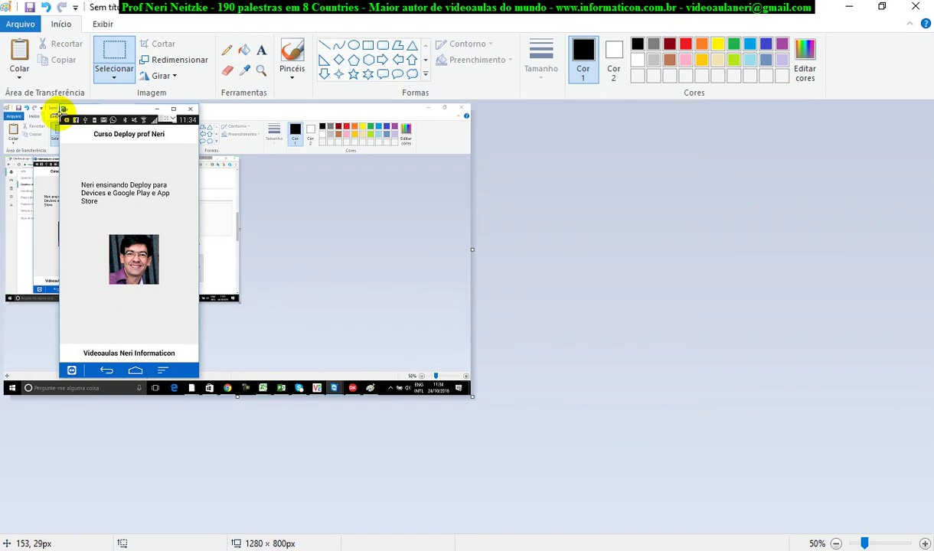
- Copy the phone screen area, about 383 × 725 px, into a new Paint image, discarding the full capture unsaved
mouse_move(60, 115)
mouse_down()
mouse_move(173, 289)
mouse_move(196, 363)
mouse_up()
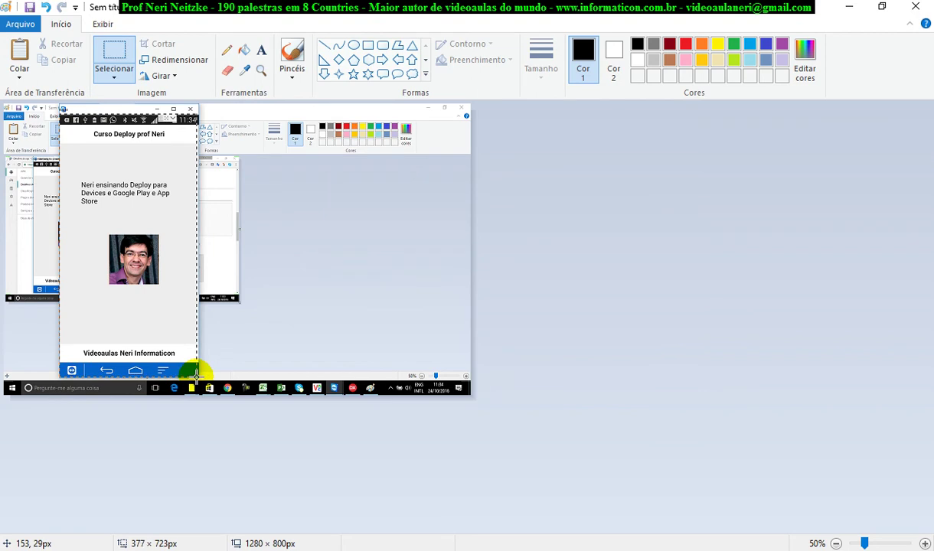
drag(198, 377, 198, 376)
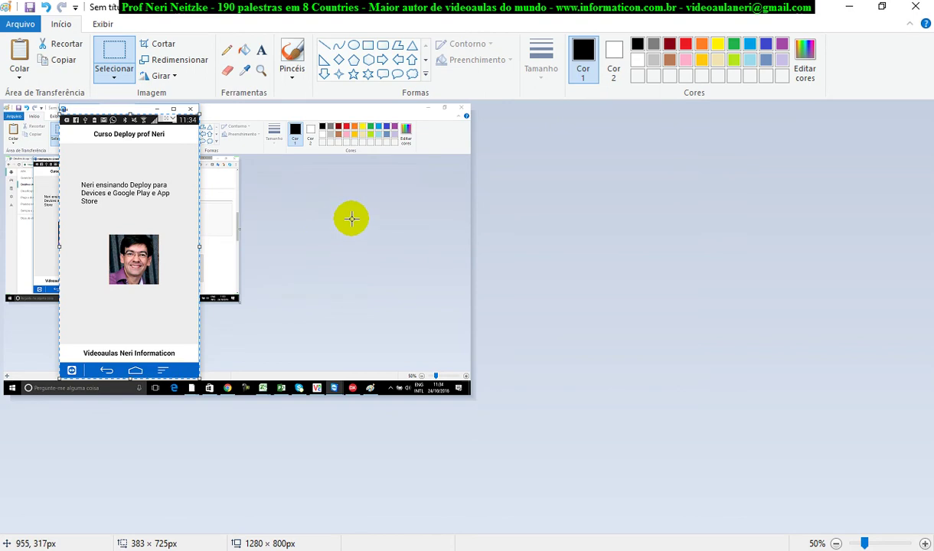
key(ctrl+n)
key(n)
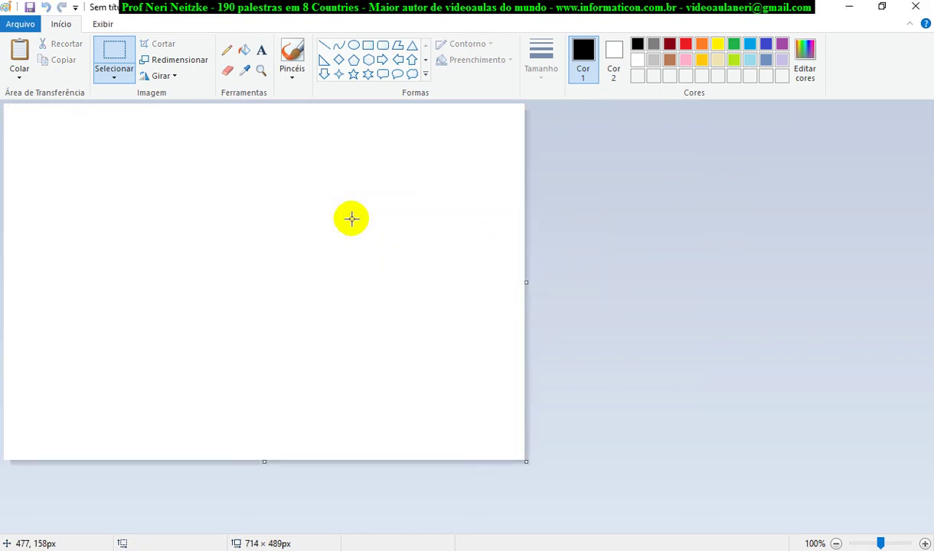
key(ctrl+v)
click(423, 257)
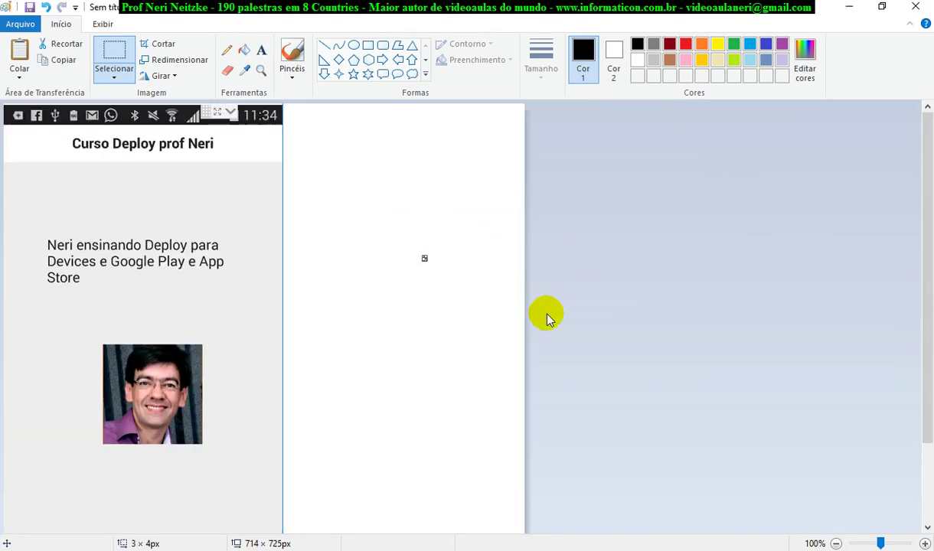
- Narrow the canvas to about 382 px wide so it fits the pasted phone screen
drag(519, 366, 368, 359)
click(542, 401)
drag(527, 371, 282, 363)
drag(926, 183, 926, 142)
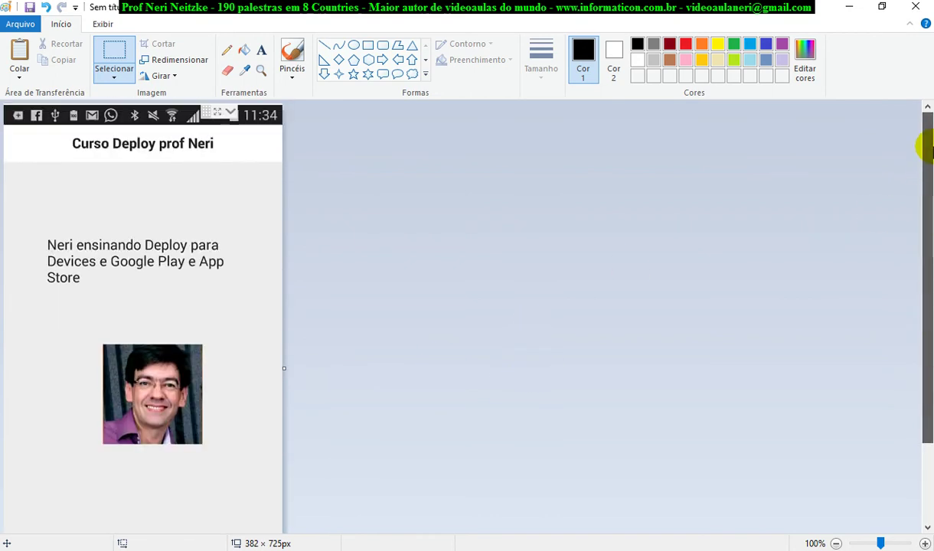
- Save the image as telaprincipal.png in the videoaulas folder's Deploy App Store e Google Play\imagens\Android subfolder
click(28, 7)
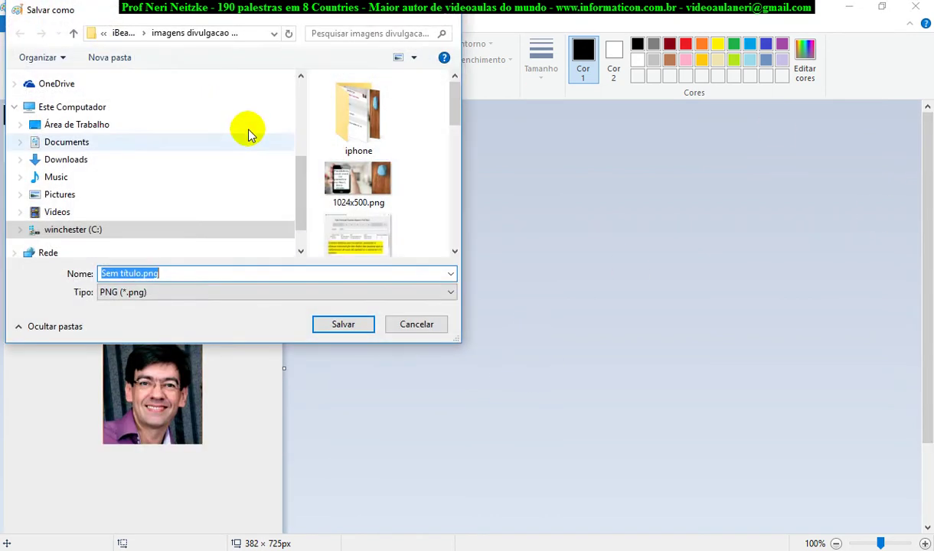
click(123, 33)
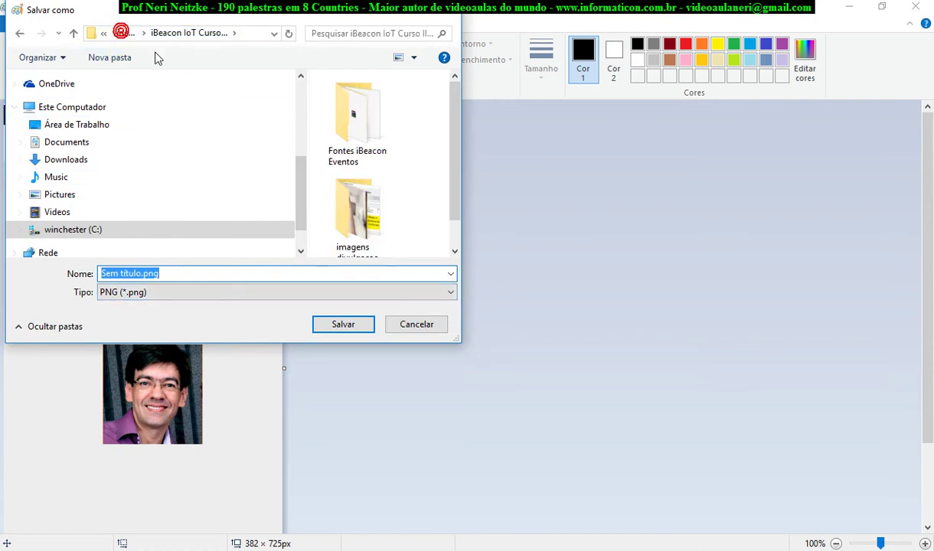
click(120, 32)
drag(459, 339, 894, 520)
double_click(394, 268)
click(451, 141)
double_click(451, 141)
double_click(362, 100)
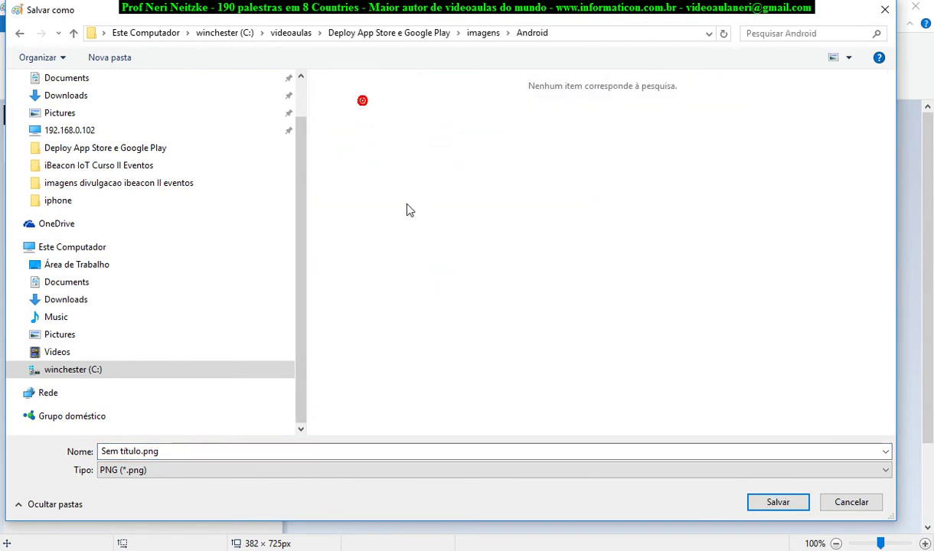
click(202, 444)
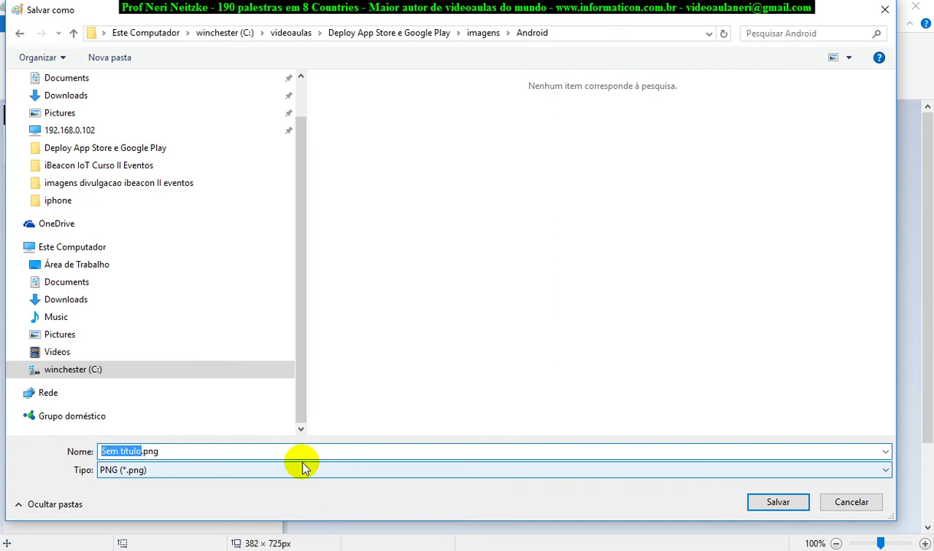
text(telaprincipal)
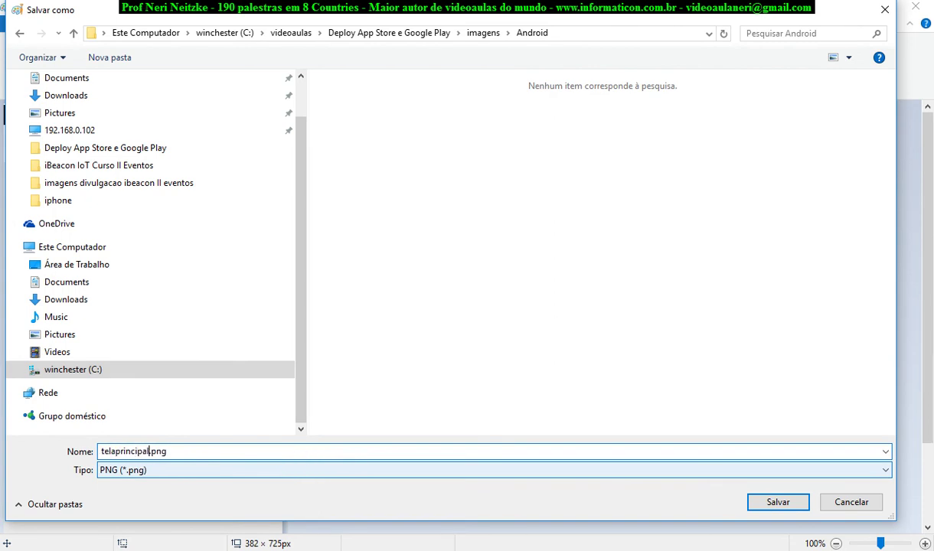
key(Return)
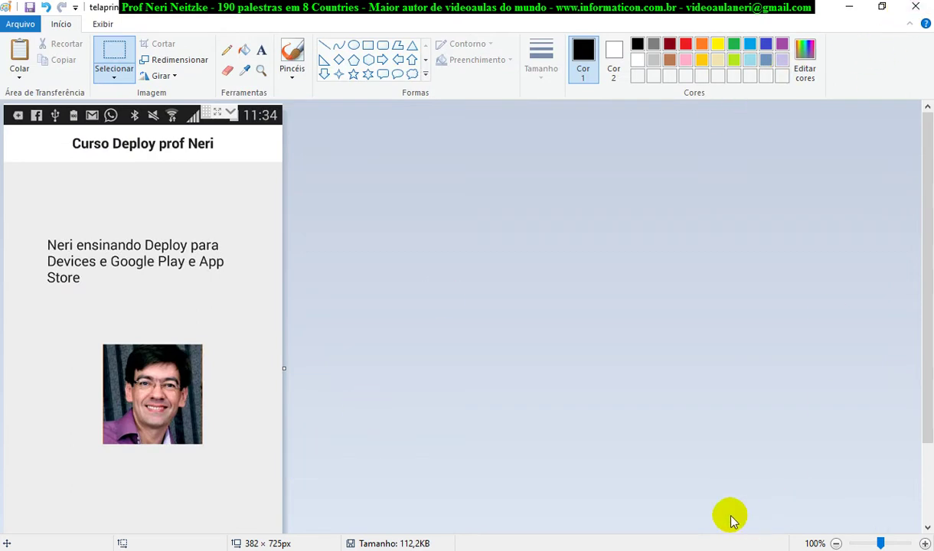
- Switch to the Google Play Console in Chrome and upload telaprincipal.png from videoaulas\Deploy App Store e Google Play\imagens\Android as a phone screenshot
key(alt+Tab)
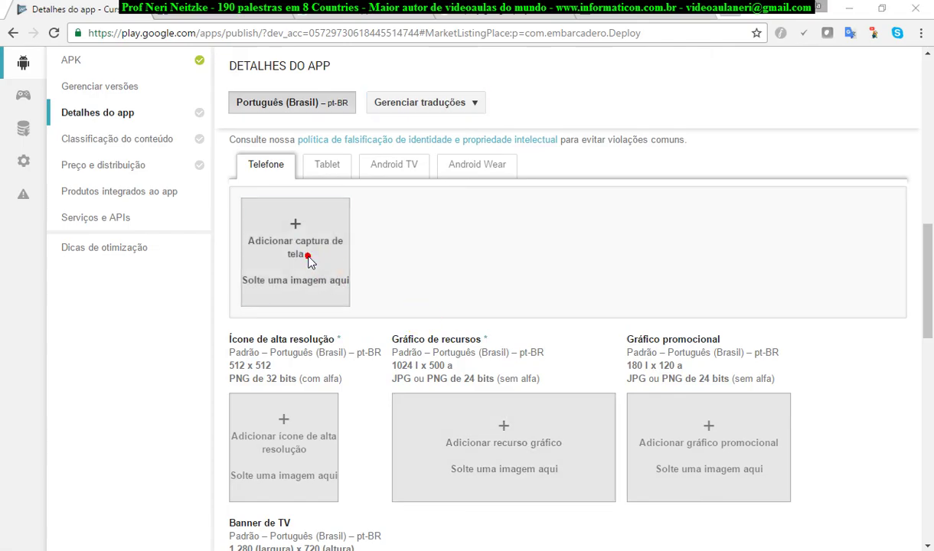
click(309, 261)
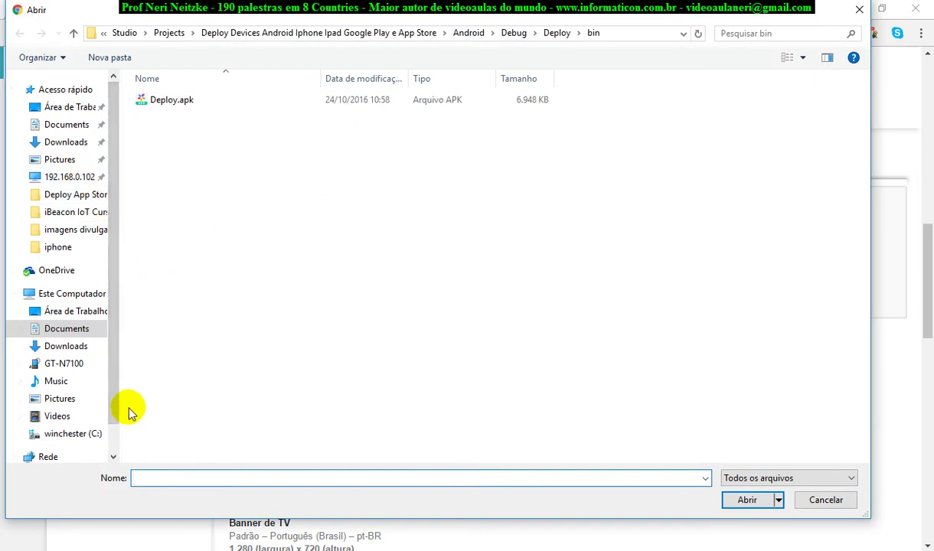
click(87, 431)
click(169, 314)
key(v)
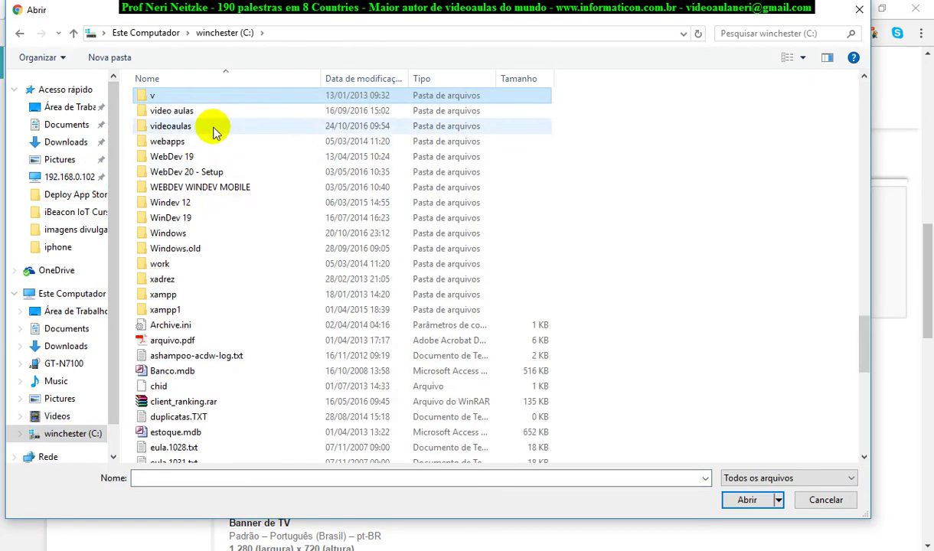
double_click(216, 130)
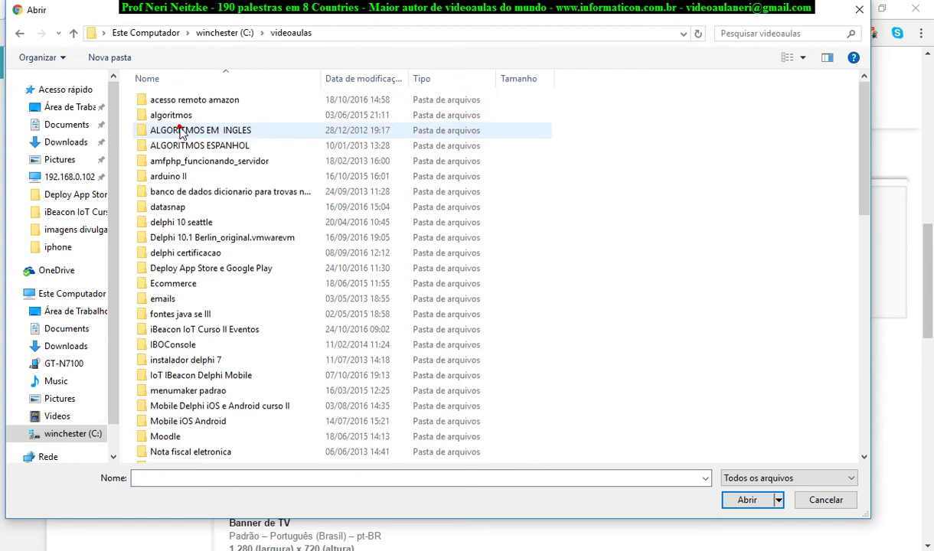
double_click(205, 269)
double_click(252, 119)
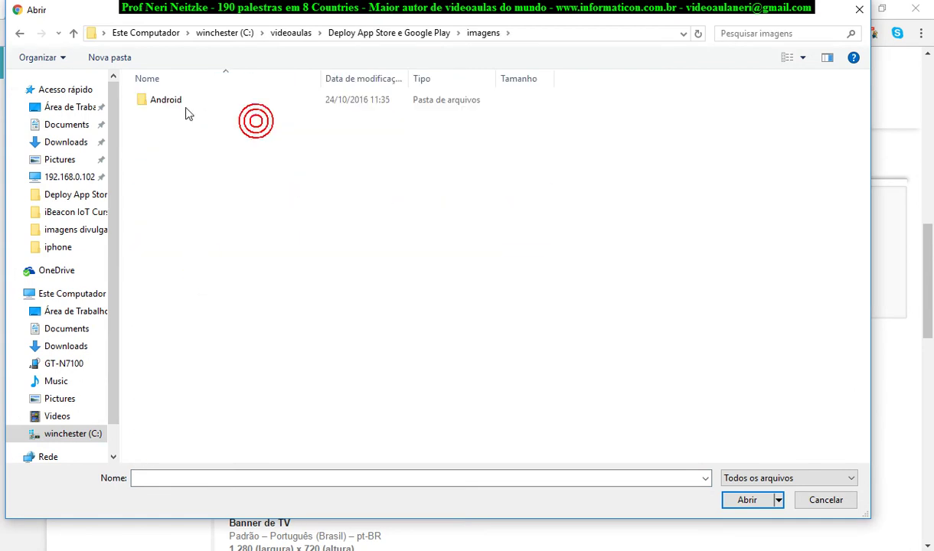
double_click(174, 101)
click(267, 123)
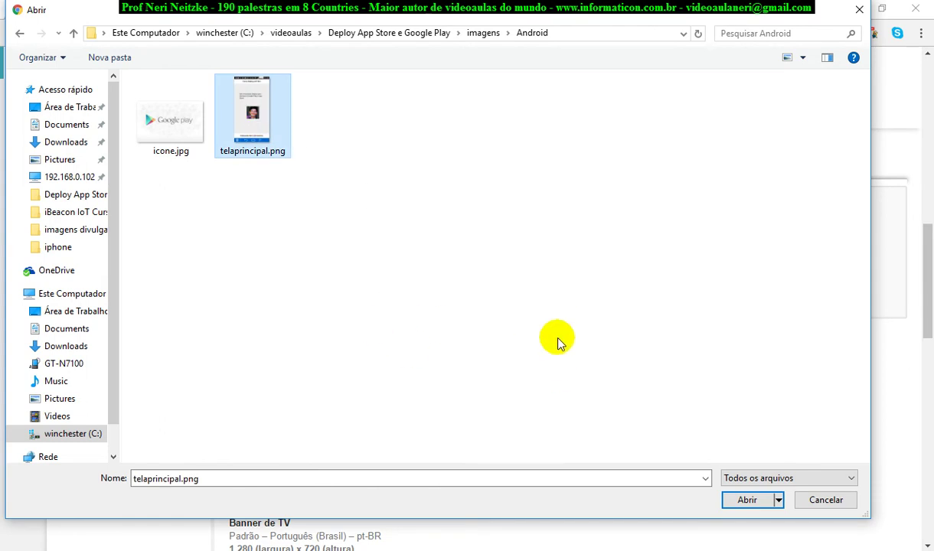
click(747, 501)
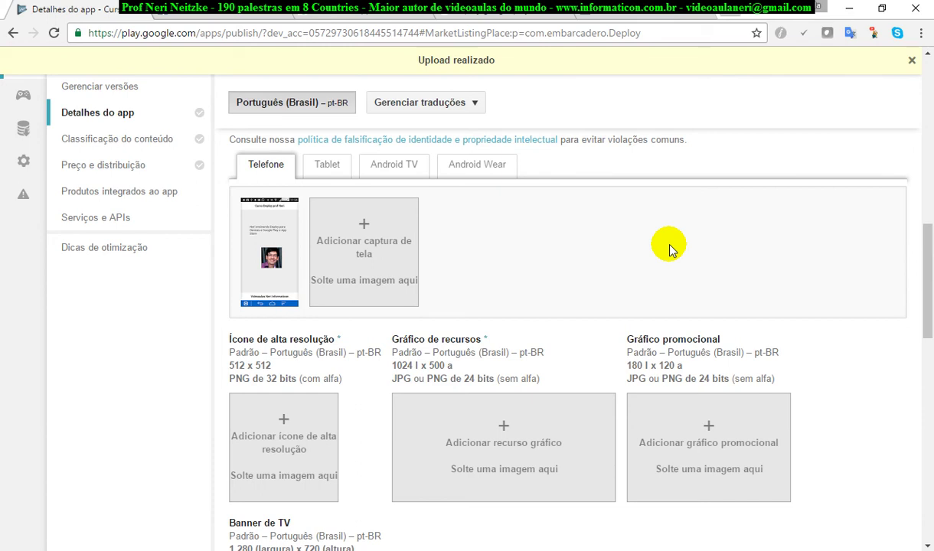
- Review the listing's graphic requirements, and open icone.jpg from the Android images folder in Paint
scroll(742, 320, up, 2)
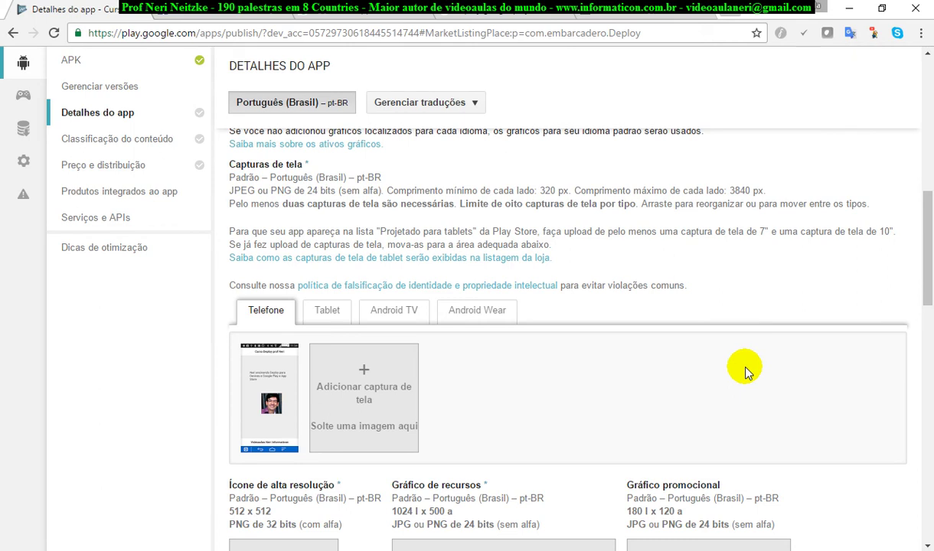
scroll(747, 371, down, 3)
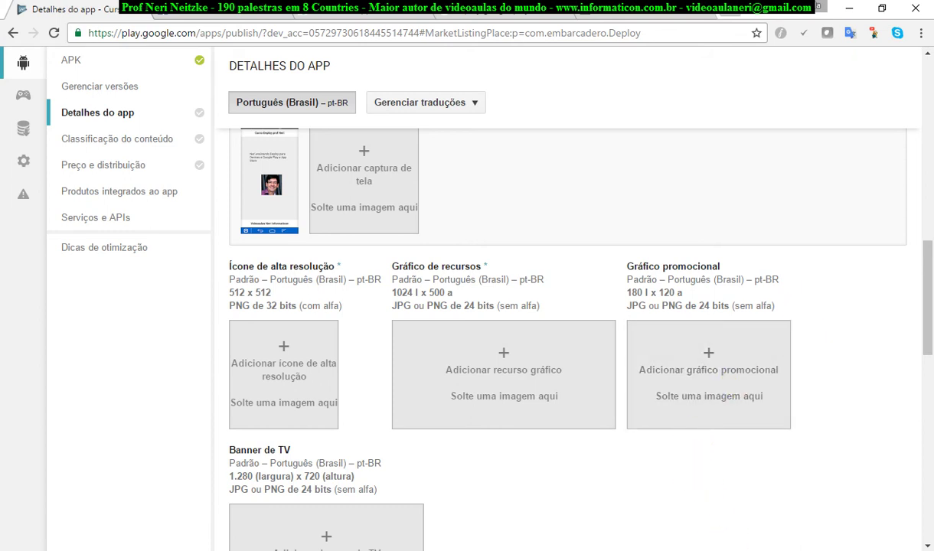
key(alt+Tab)
click(20, 24)
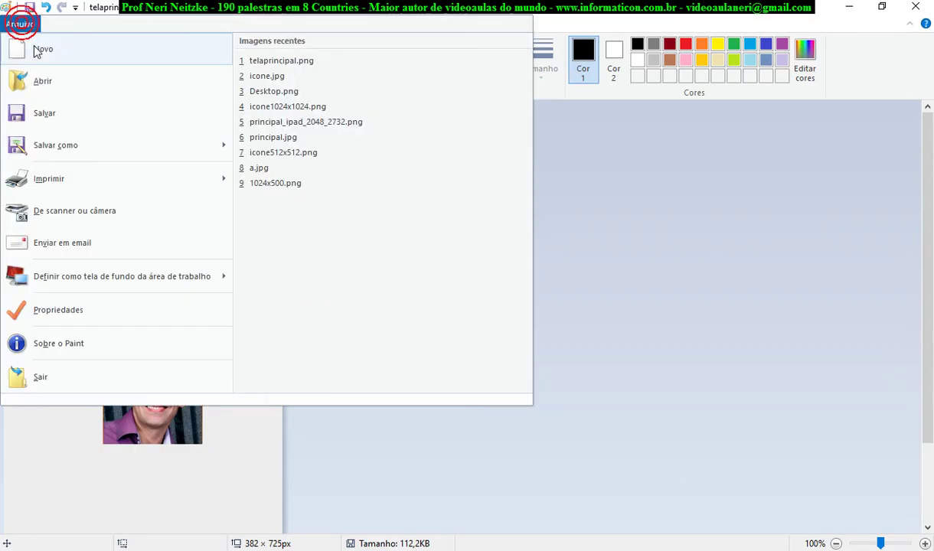
click(48, 84)
double_click(169, 129)
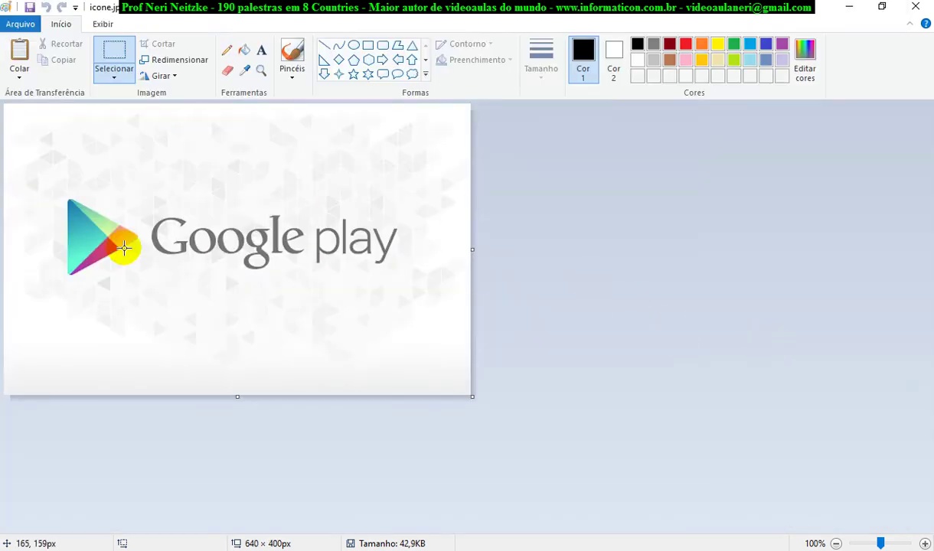
- Check the required high-resolution icon size in the listing and resize the Paint image to 512 × 512 pixels without keeping the aspect ratio
key(alt+Tab)
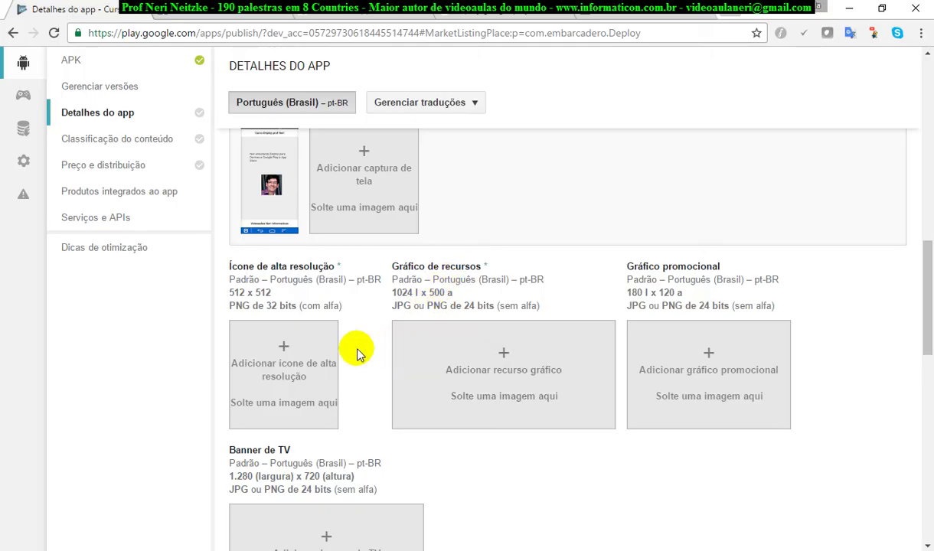
key(alt+Tab)
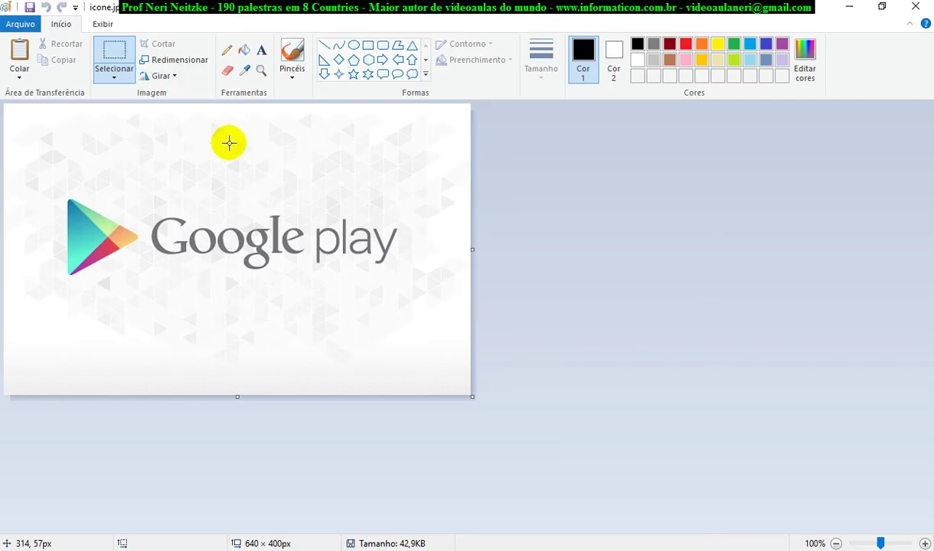
click(166, 59)
click(98, 194)
click(175, 114)
click(107, 192)
click(125, 194)
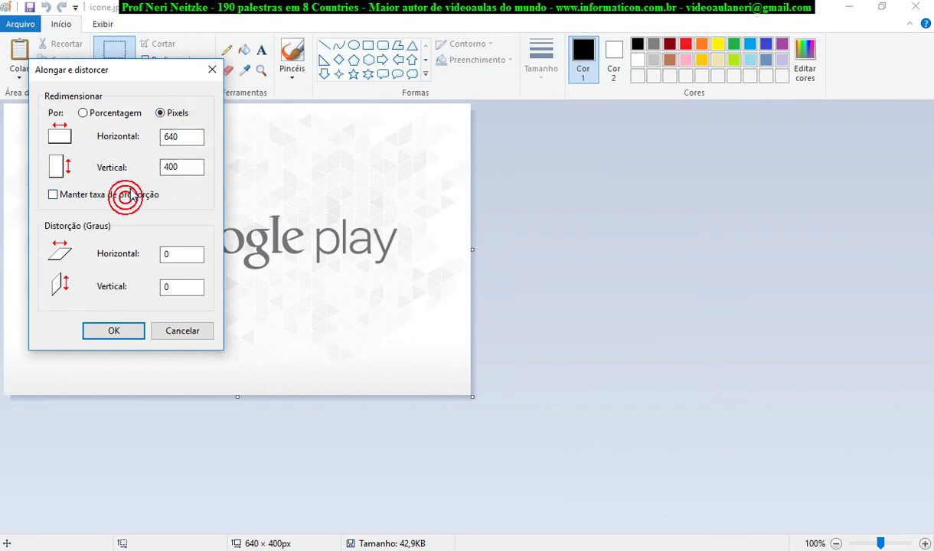
drag(177, 137, 105, 132)
text(521)
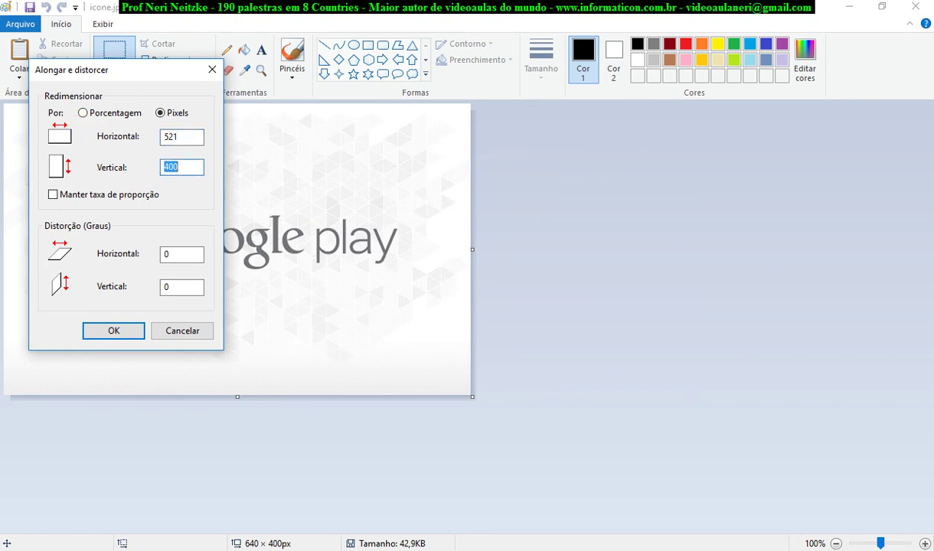
drag(184, 136, 102, 141)
text(512)
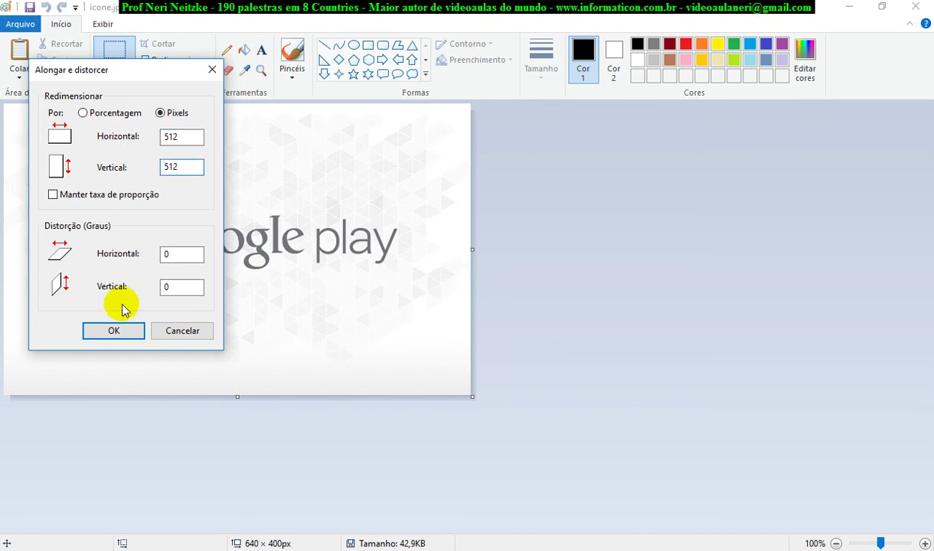
click(129, 332)
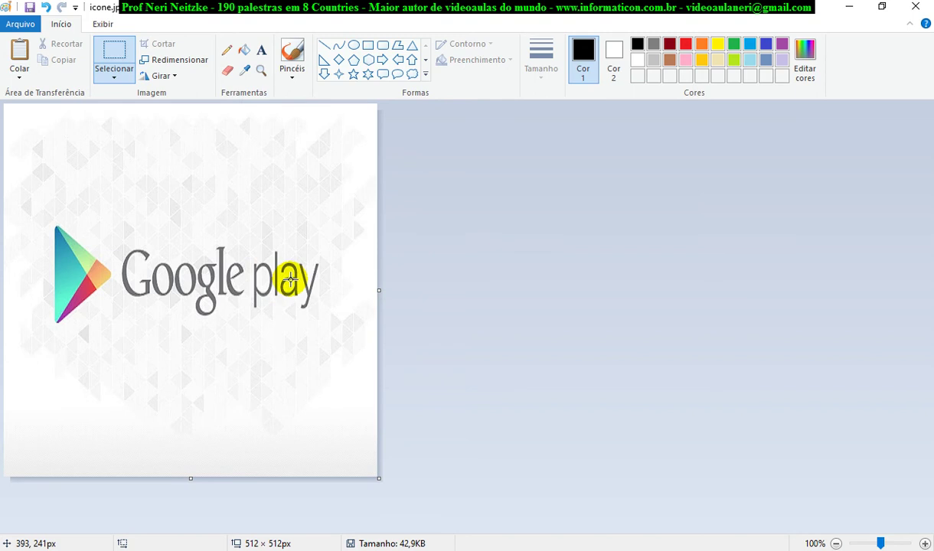
- Add the text "Curso Deploy" followed by the instructor's first name above the Google Play logo
click(262, 50)
click(97, 157)
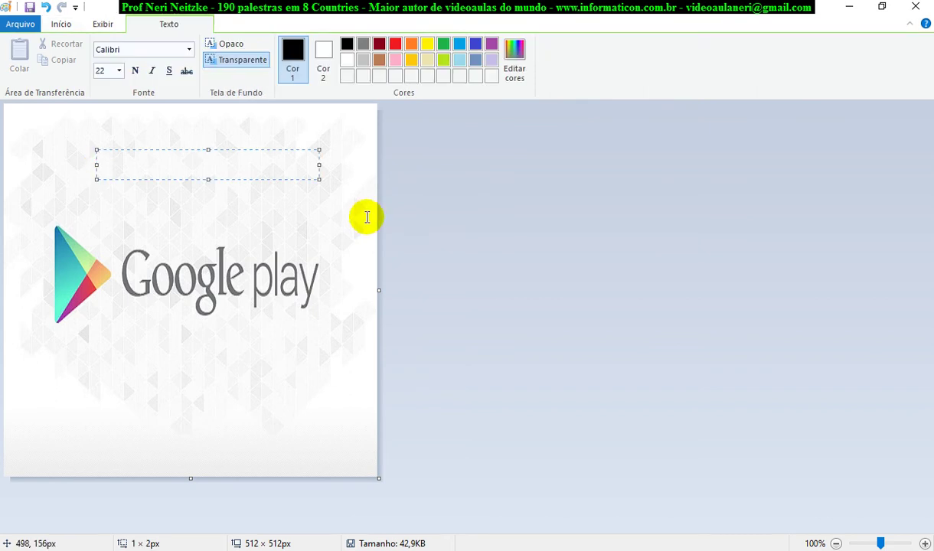
text(Curso Deploy Neri)
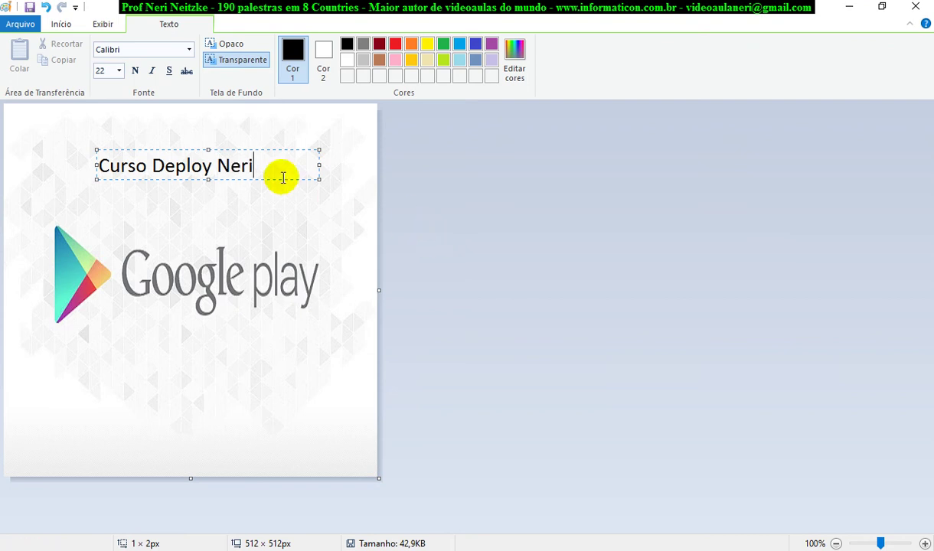
- Set the title text to size 40, enlarge its box to about 414 × 92 px, and place it near the image's upper edge
drag(279, 170, 104, 146)
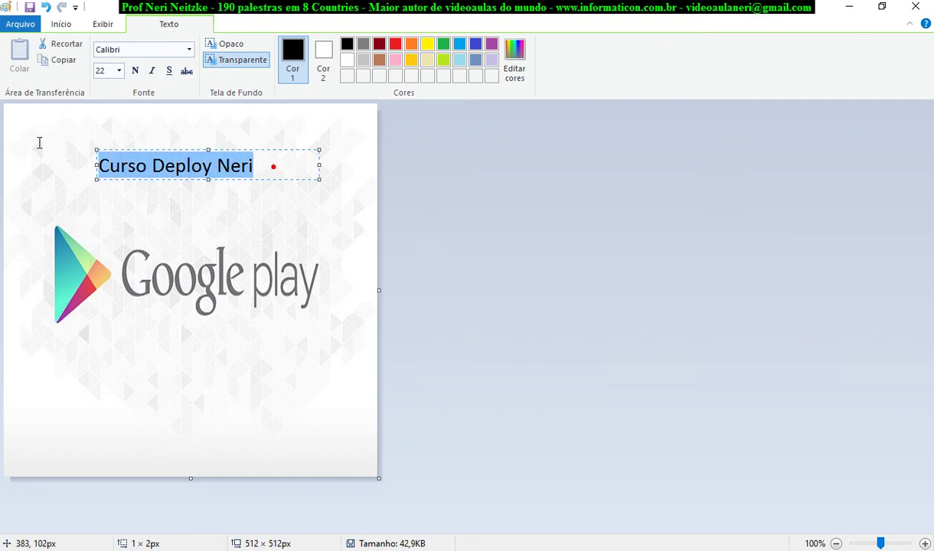
click(105, 70)
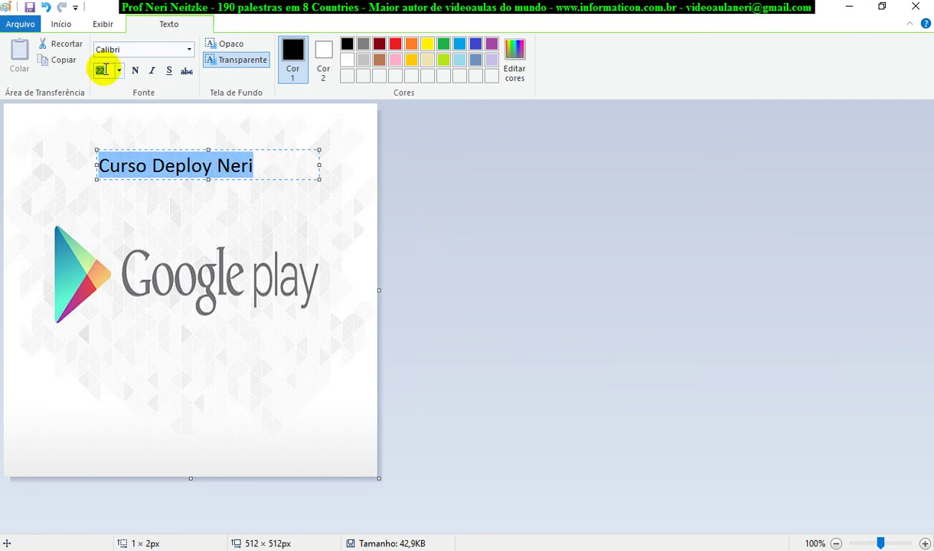
text(40)
key(Return)
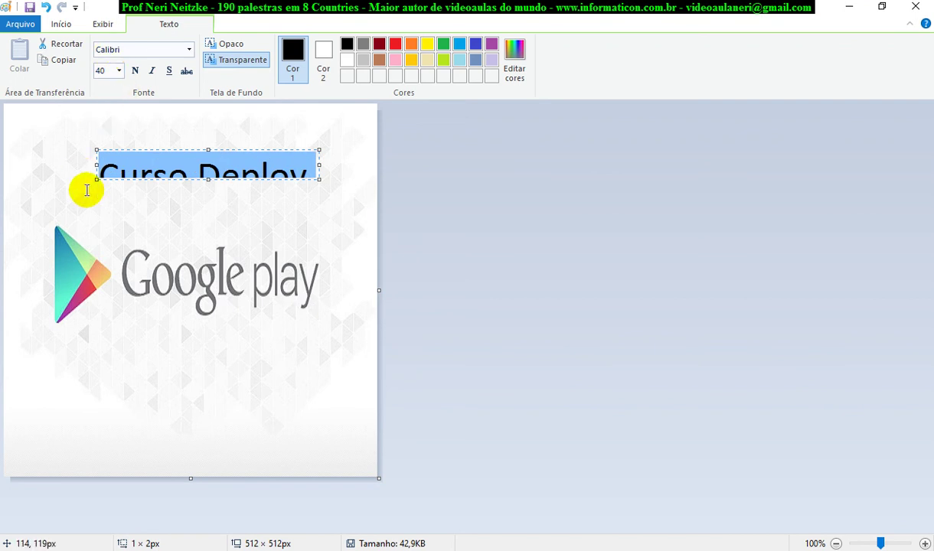
drag(93, 183, 21, 211)
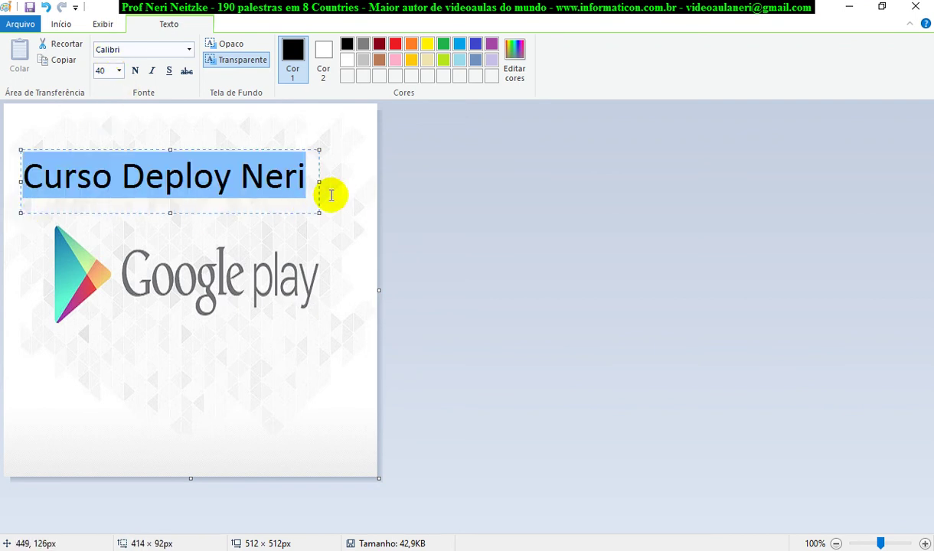
drag(269, 151, 288, 125)
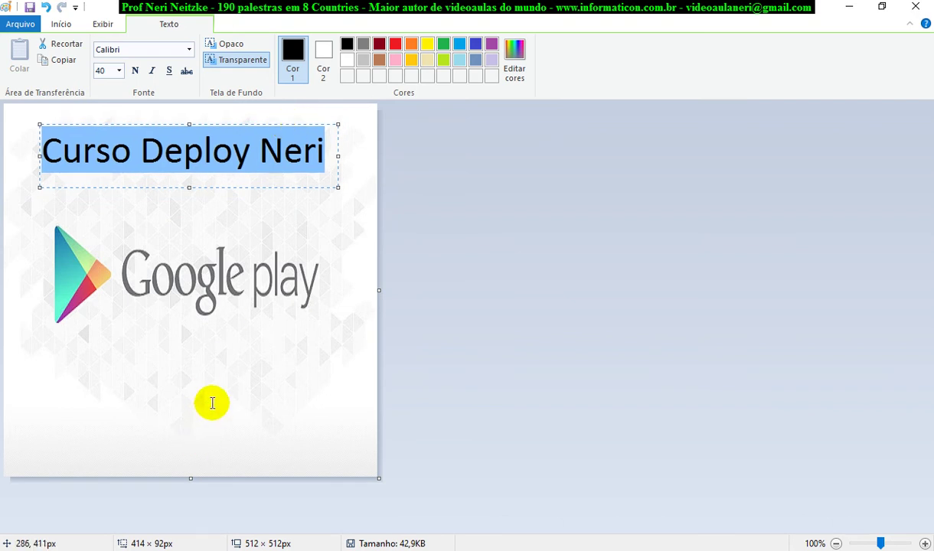
click(211, 401)
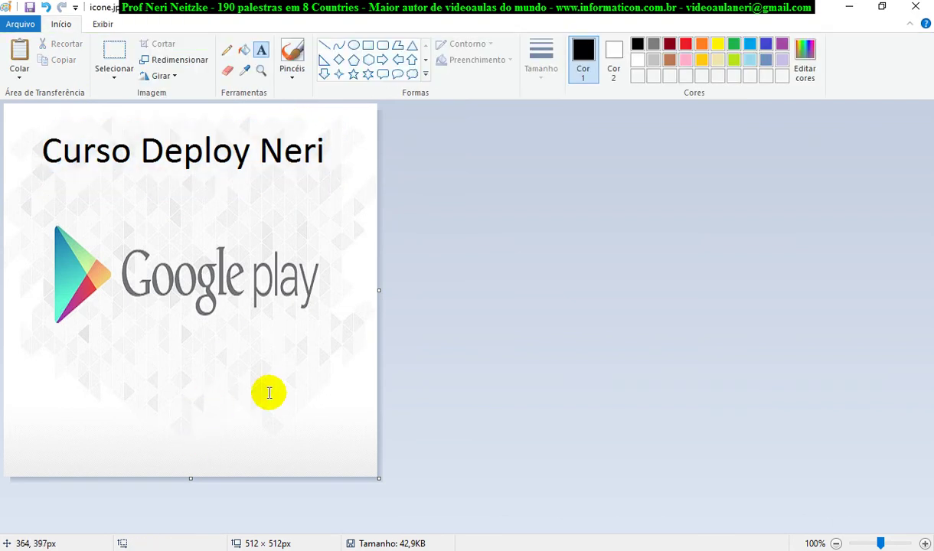
- Save the icon as a PNG copy named icone512x512.png in the Android images folder
click(20, 23)
mouse_move(66, 150)
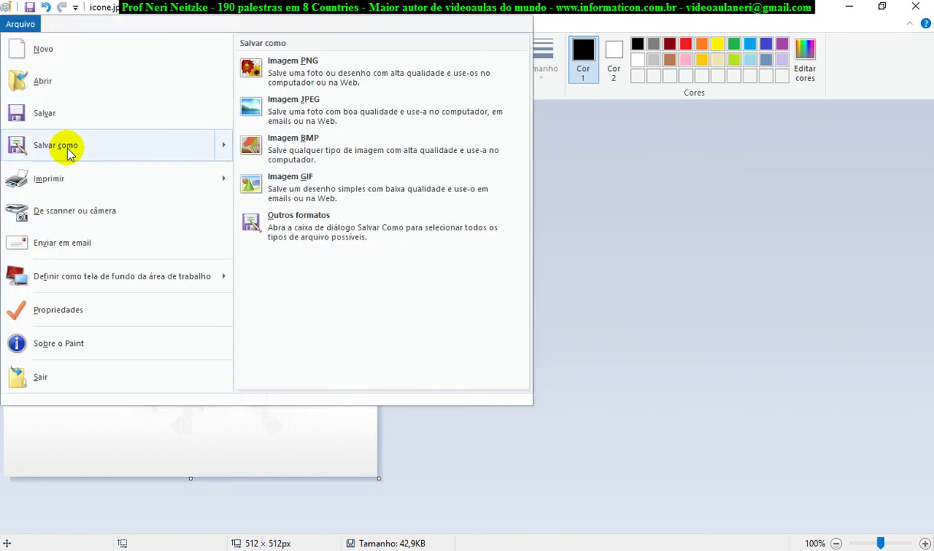
click(311, 68)
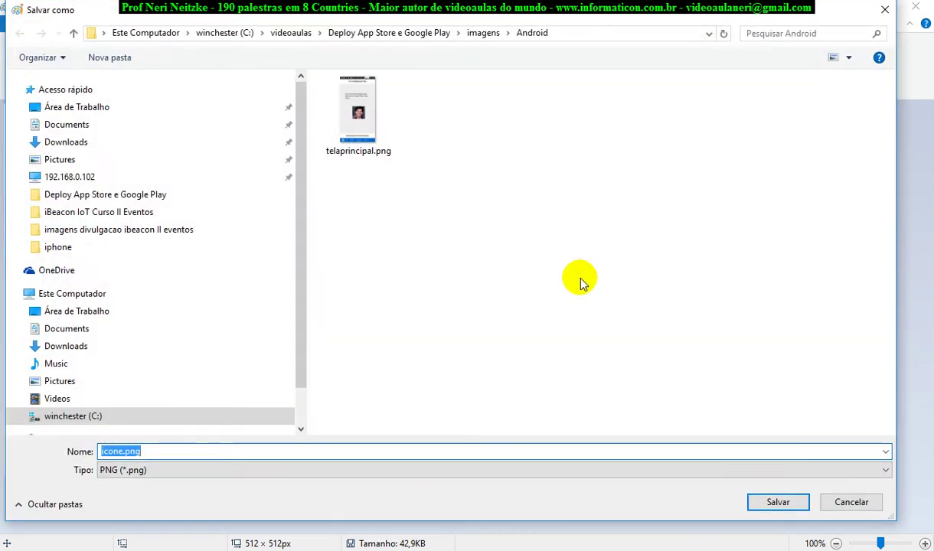
key(Left)
key(Left)
key(Left)
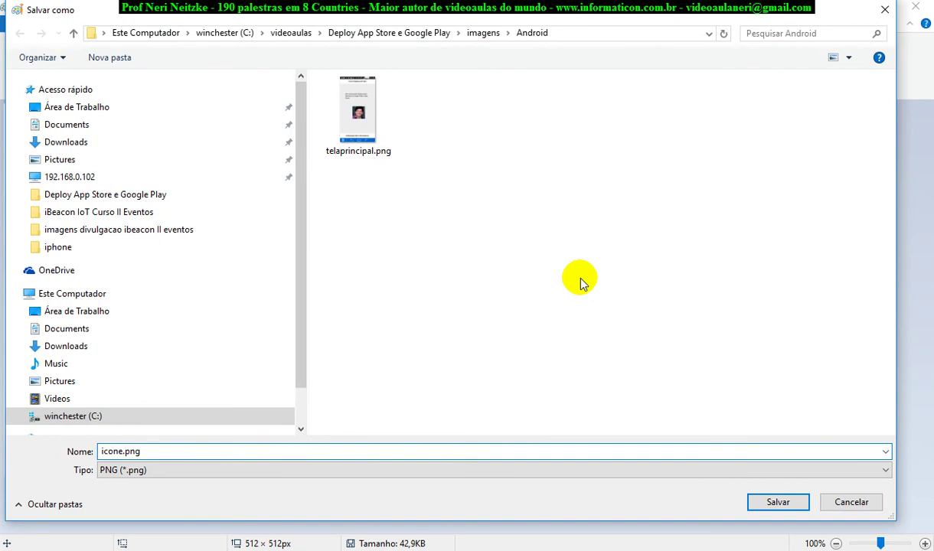
text(512x512)
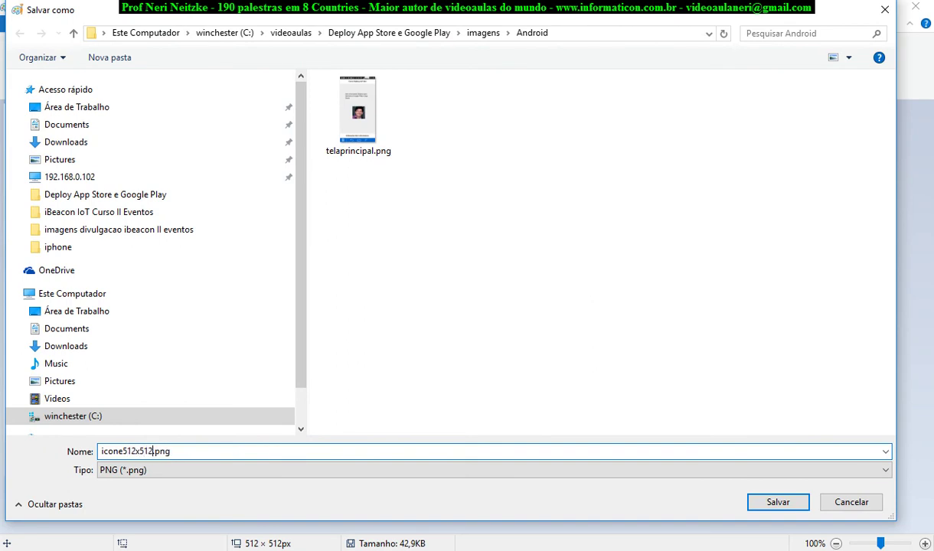
click(754, 501)
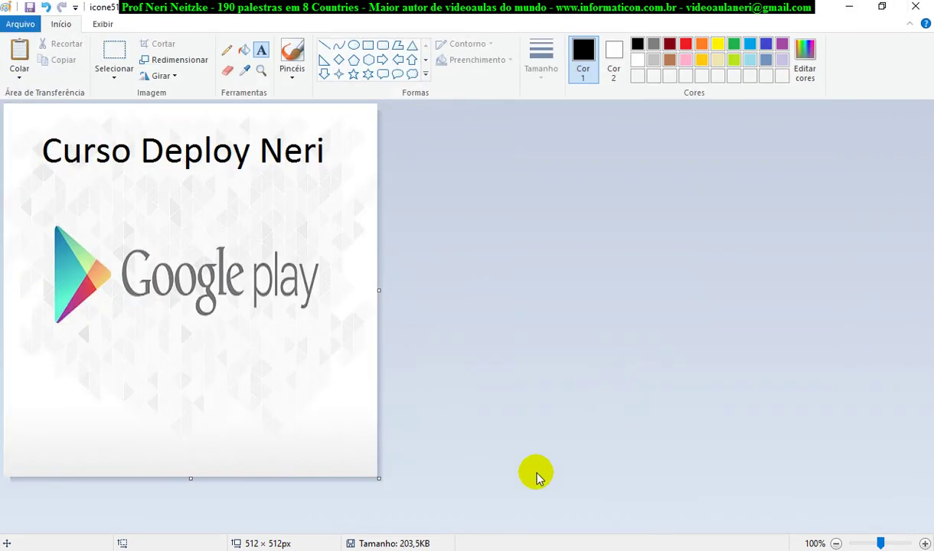
- Switch back to the Google Play Console and upload icone512x512.png as the high-resolution icon
click(459, 549)
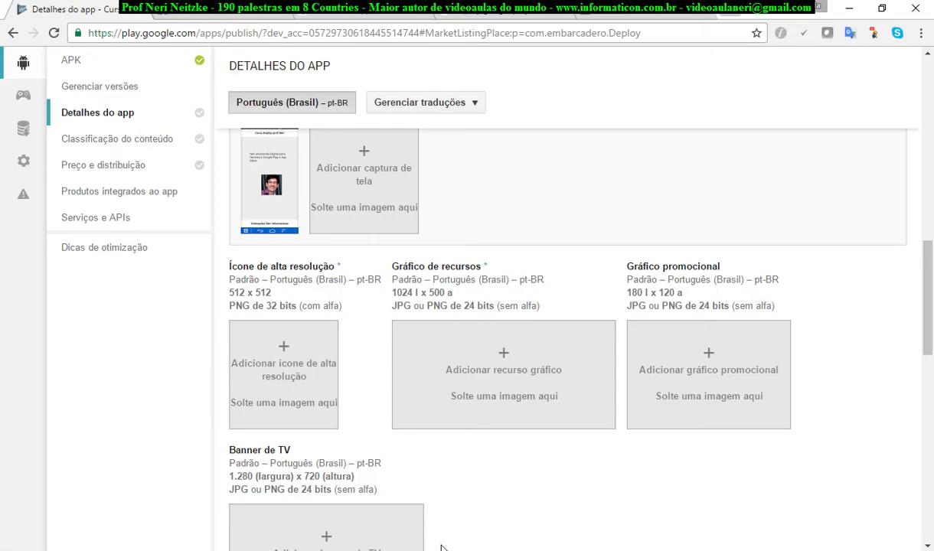
click(295, 371)
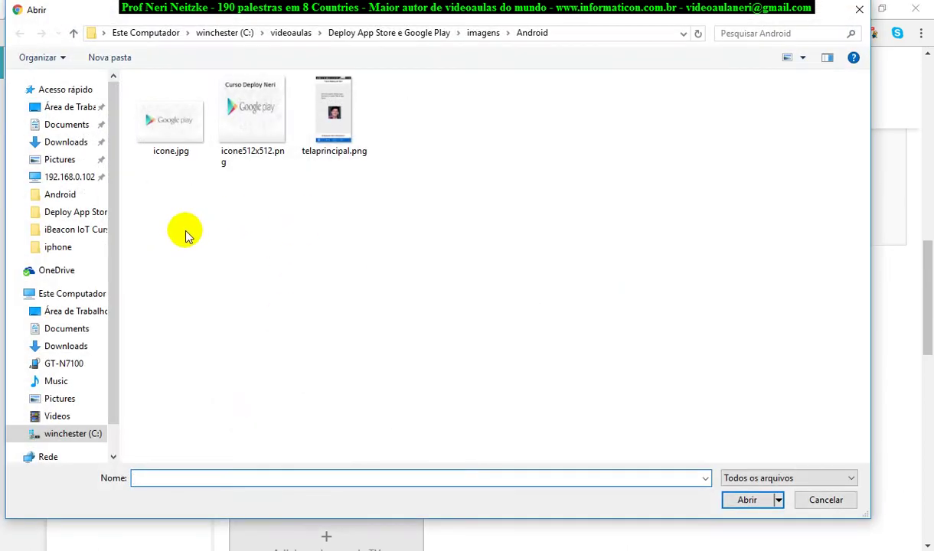
click(248, 115)
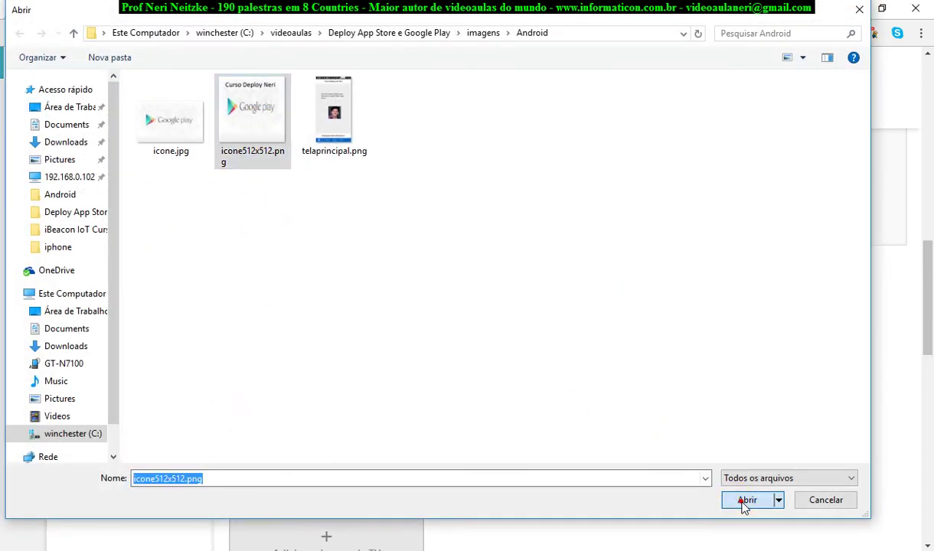
click(745, 501)
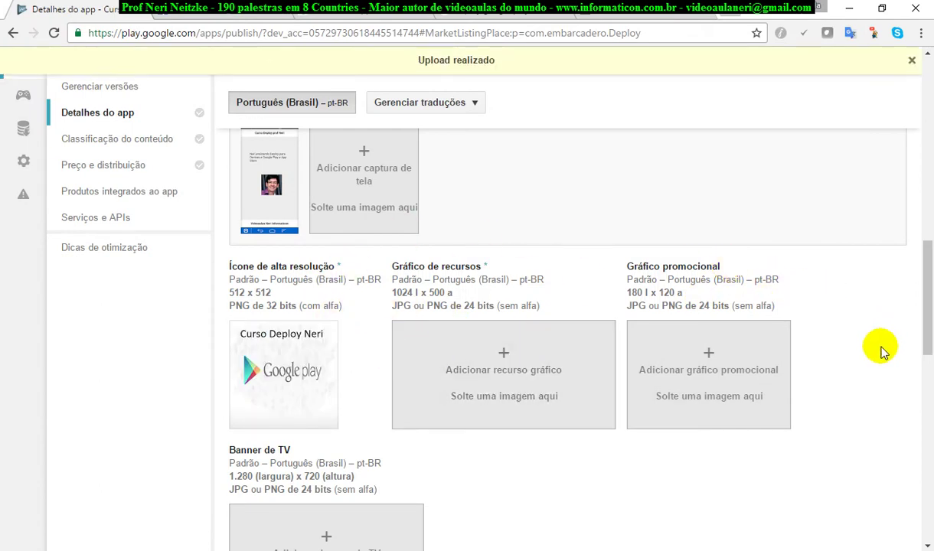
scroll(896, 346, down, 2)
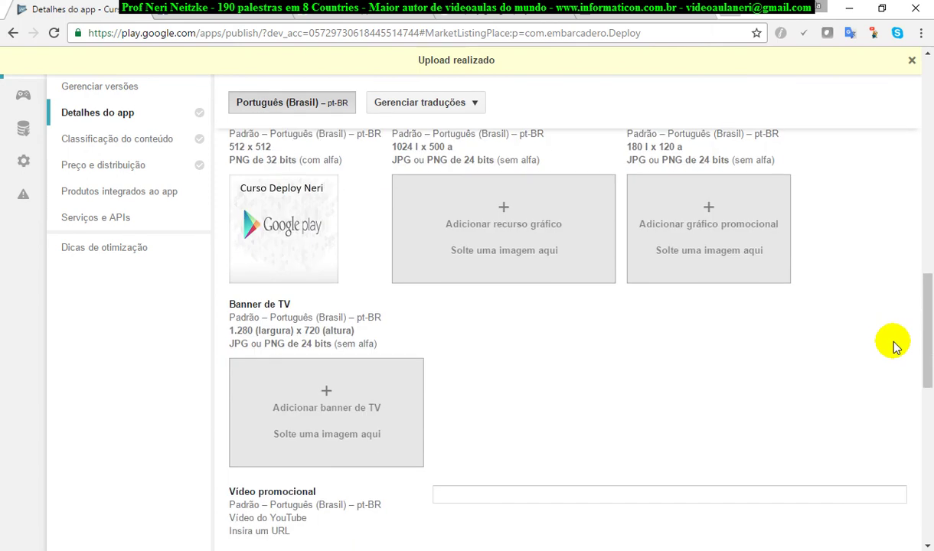
- Check the required dimensions and file format of the feature graphic (Gráfico de recursos) in the store listing
scroll(896, 346, up, 2)
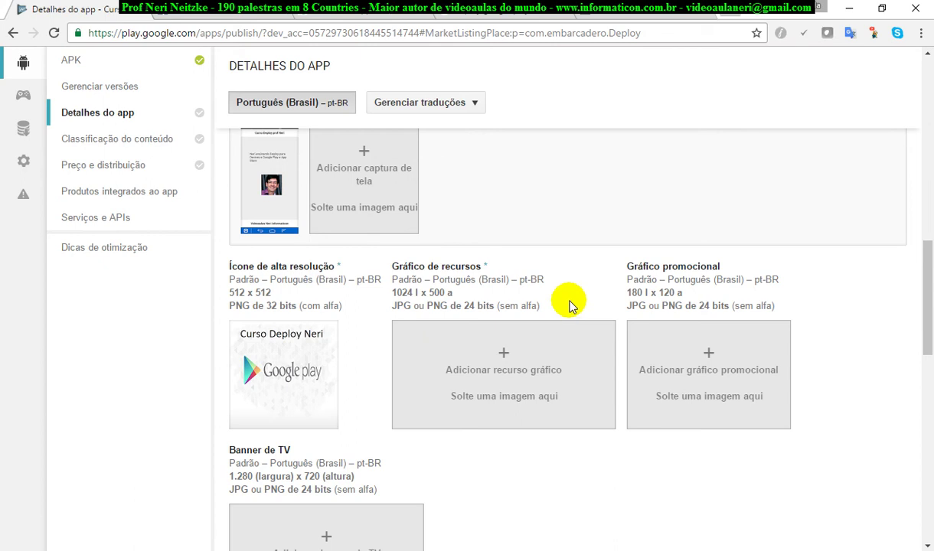
double_click(417, 293)
triple_click(462, 295)
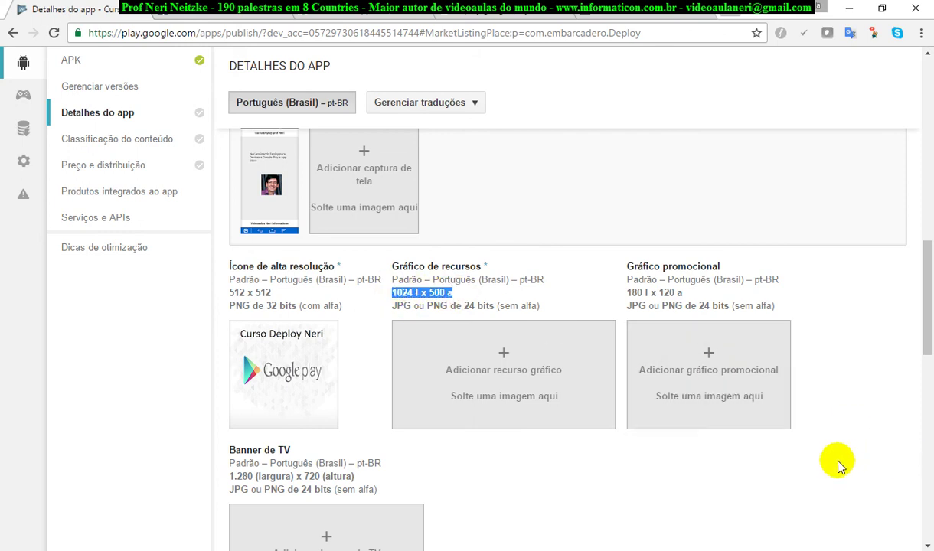
click(833, 401)
click(483, 267)
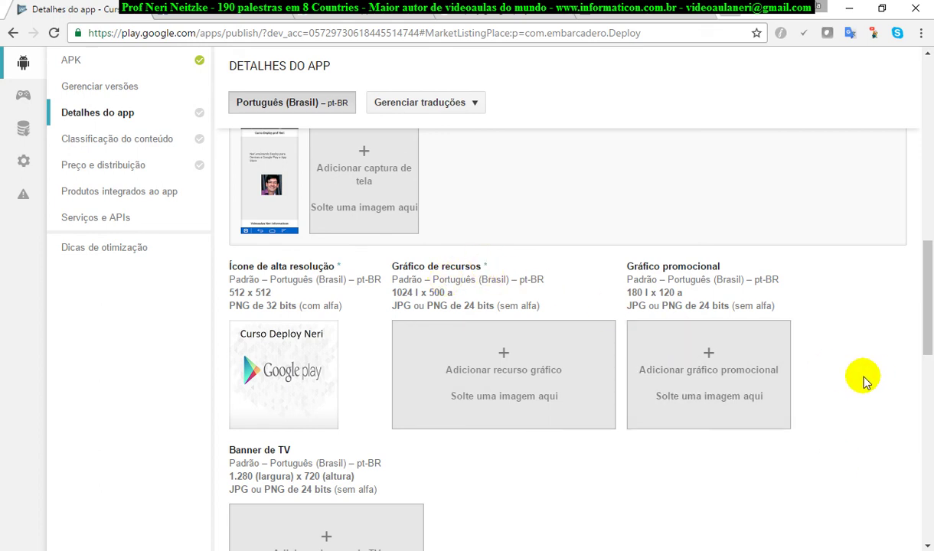
click(733, 548)
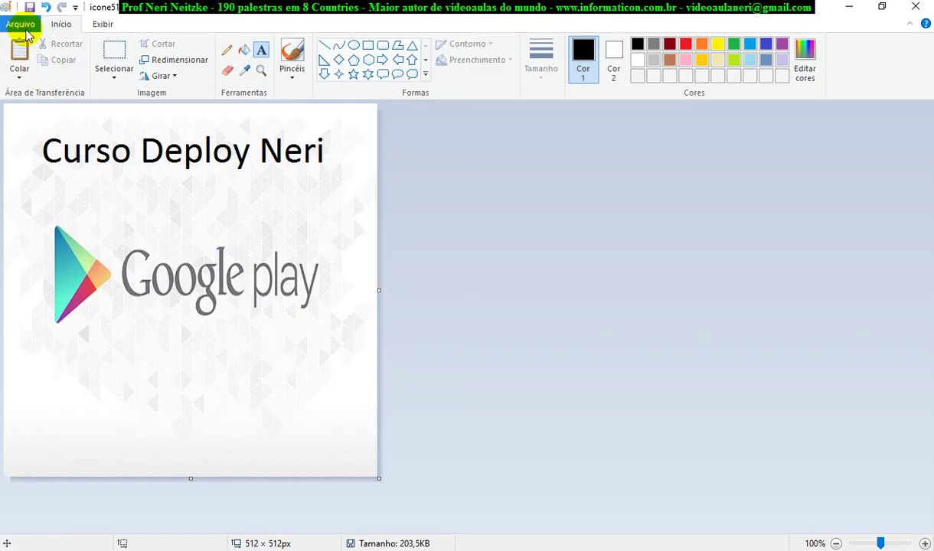
click(23, 24)
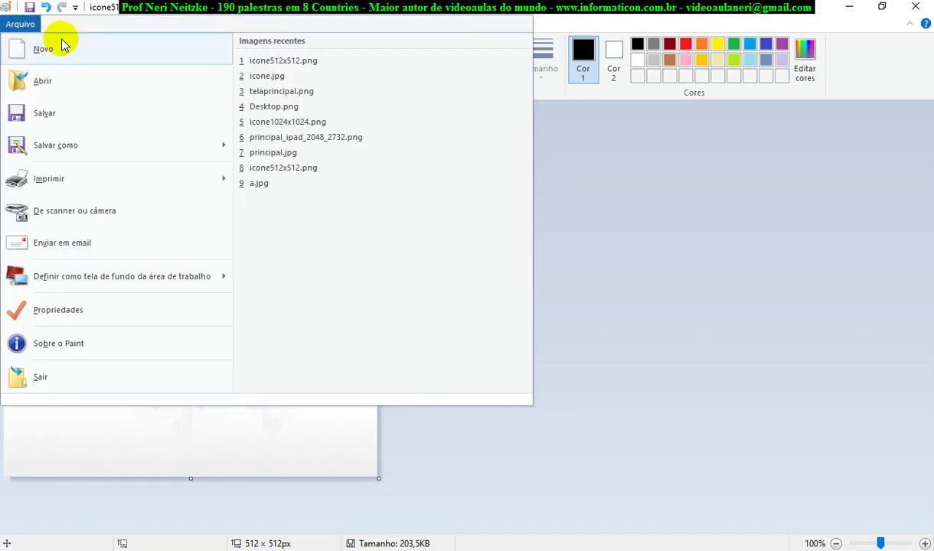
click(815, 298)
key(alt+Tab)
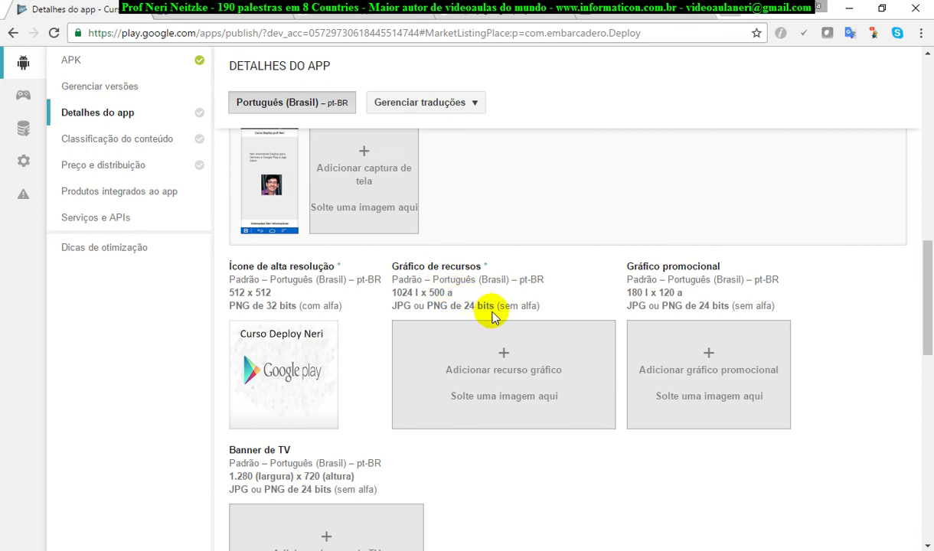
- Switch to Paint and resize the icon image to 1024 × 500 pixels without keeping the aspect ratio
key(alt+Tab)
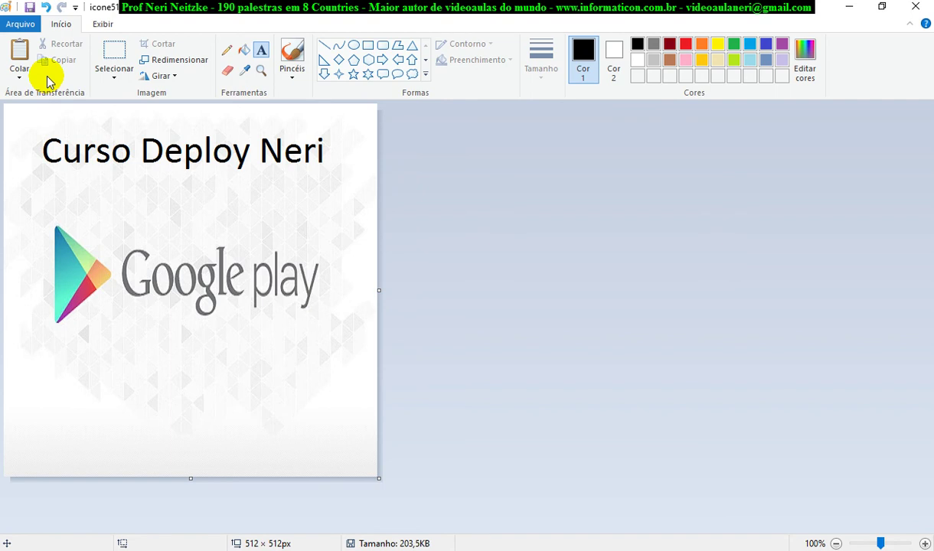
click(167, 61)
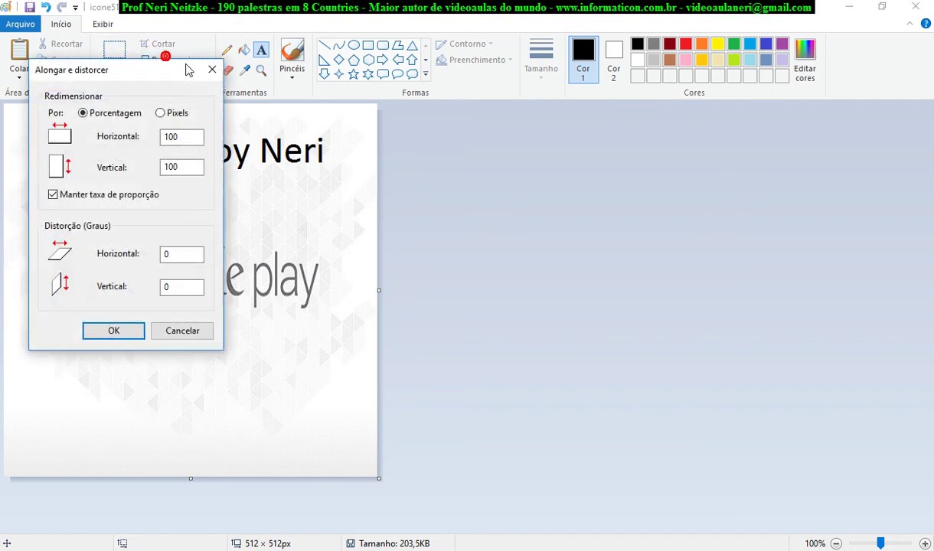
click(161, 113)
click(111, 194)
double_click(172, 137)
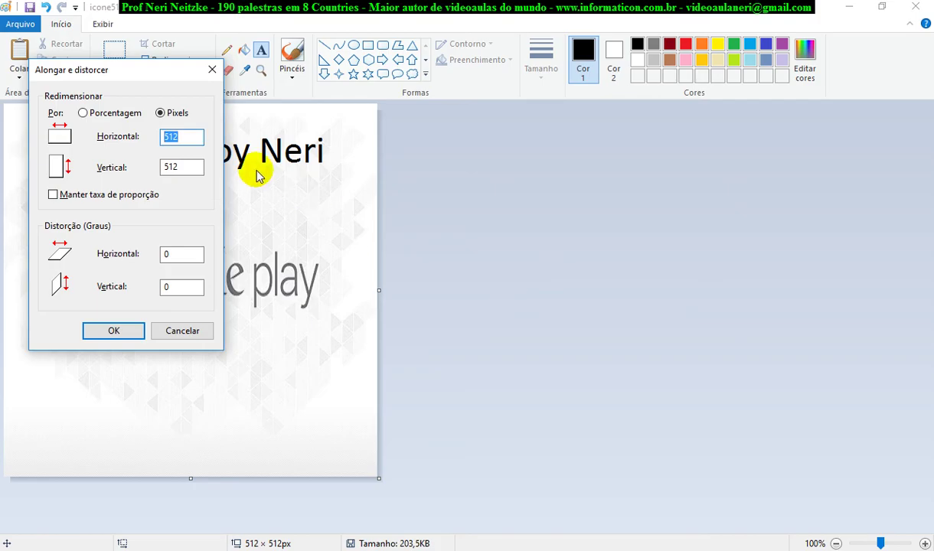
text(1024)
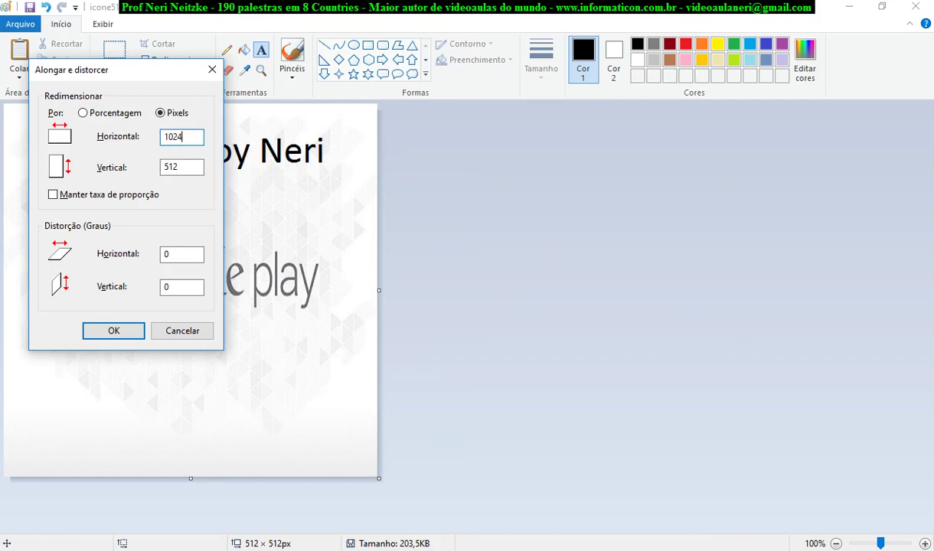
key(Tab)
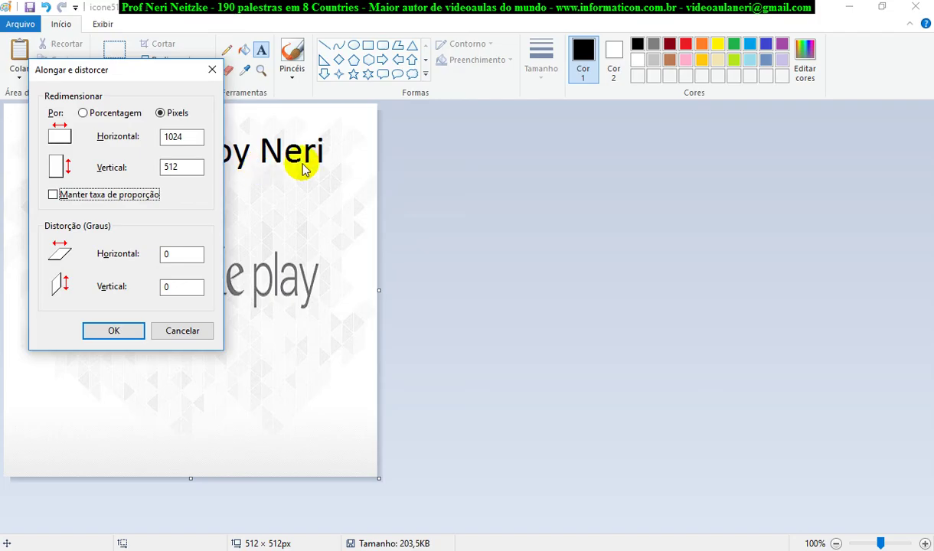
double_click(184, 166)
text(500)
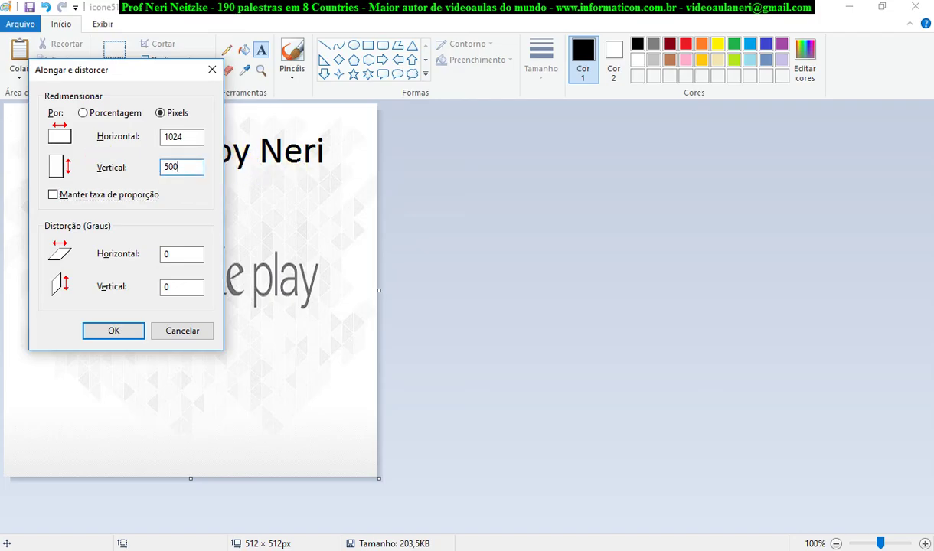
click(115, 329)
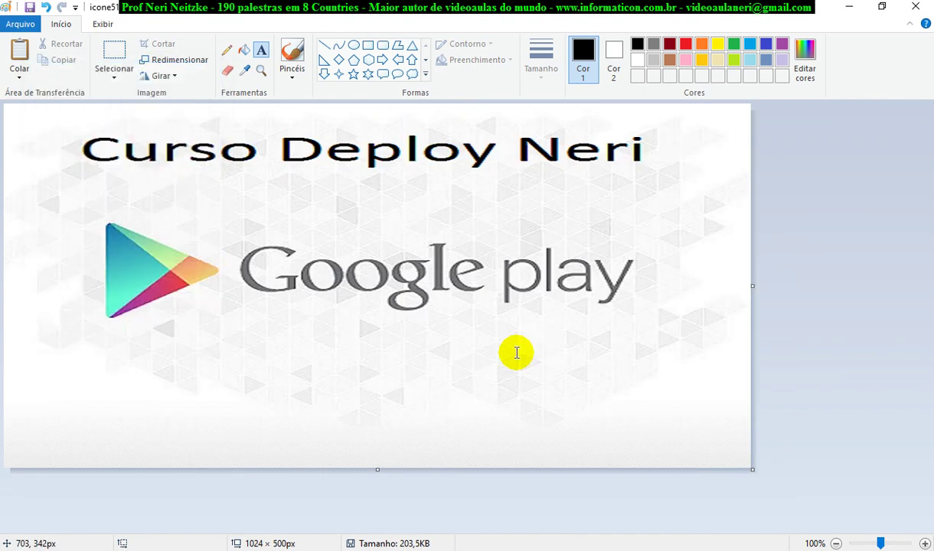
- Save the resized image as a PNG copy named icone1024Lx500a.png in the Android images folder
click(20, 24)
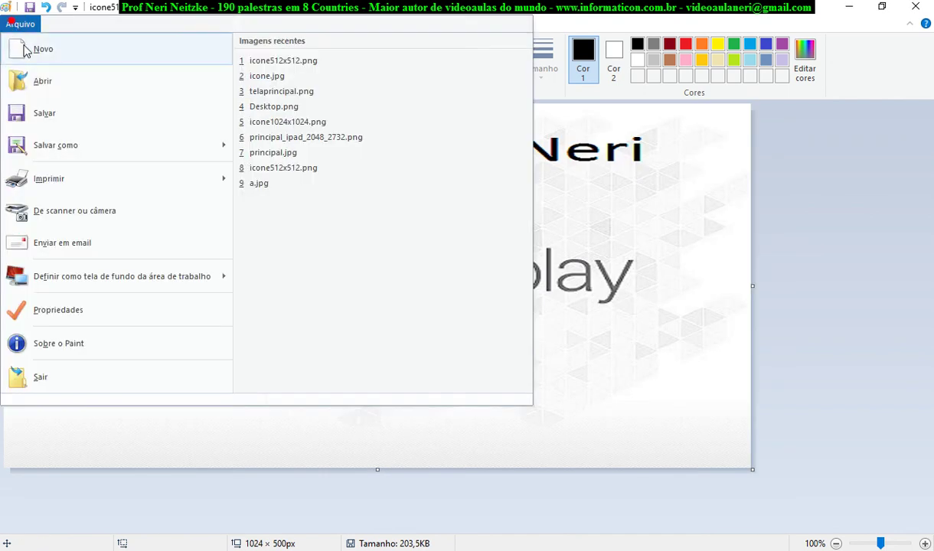
mouse_move(75, 150)
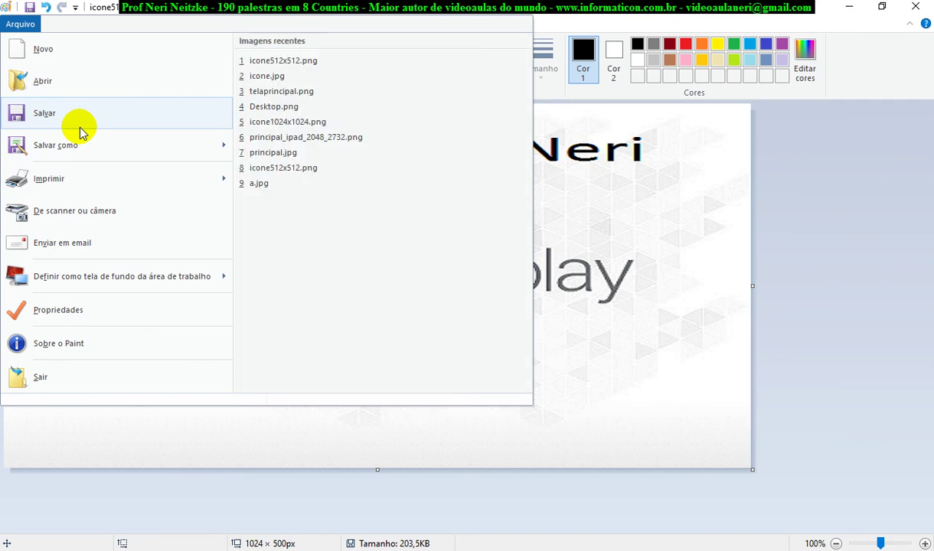
click(300, 67)
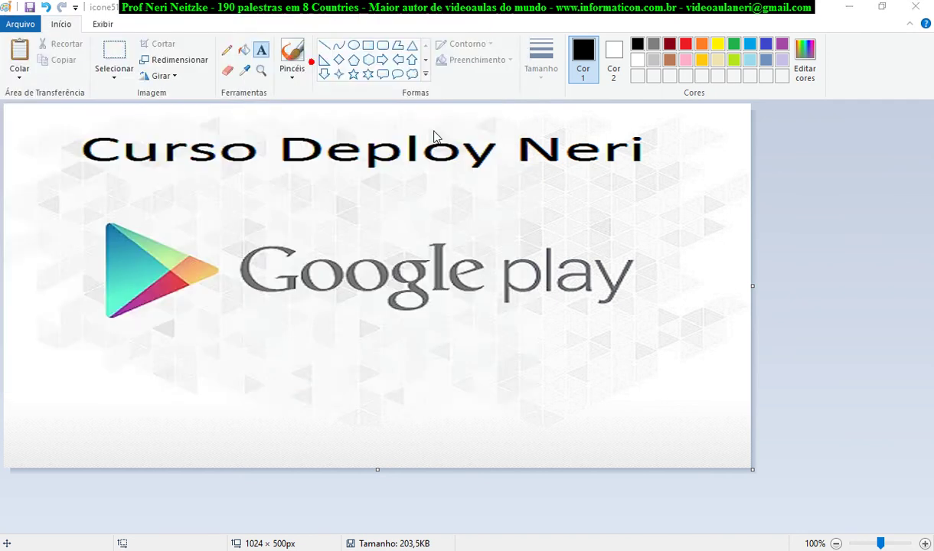
key(End)
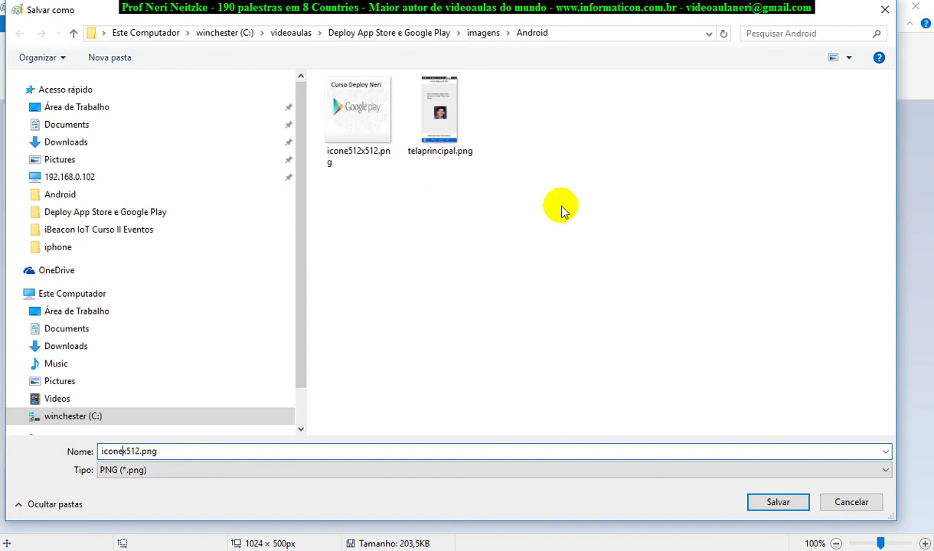
text(1024Lx500a)
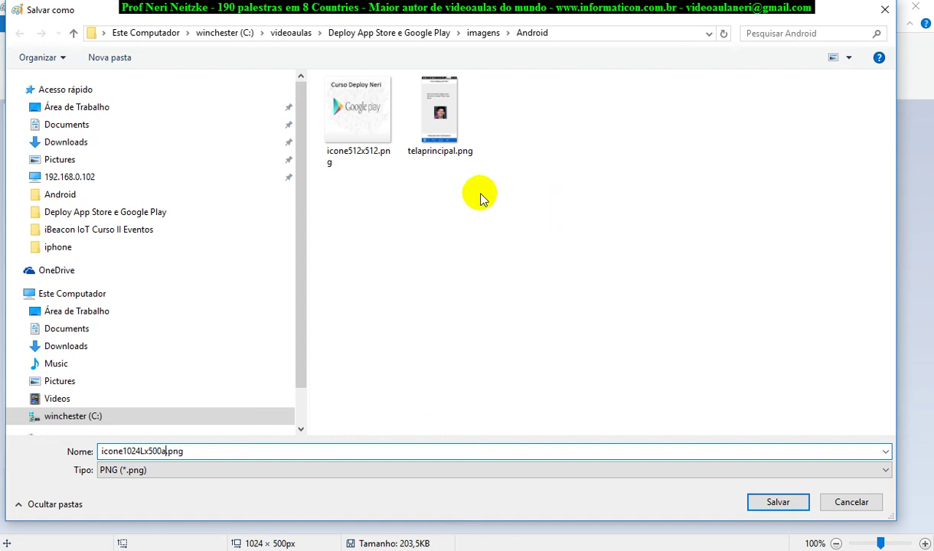
click(790, 507)
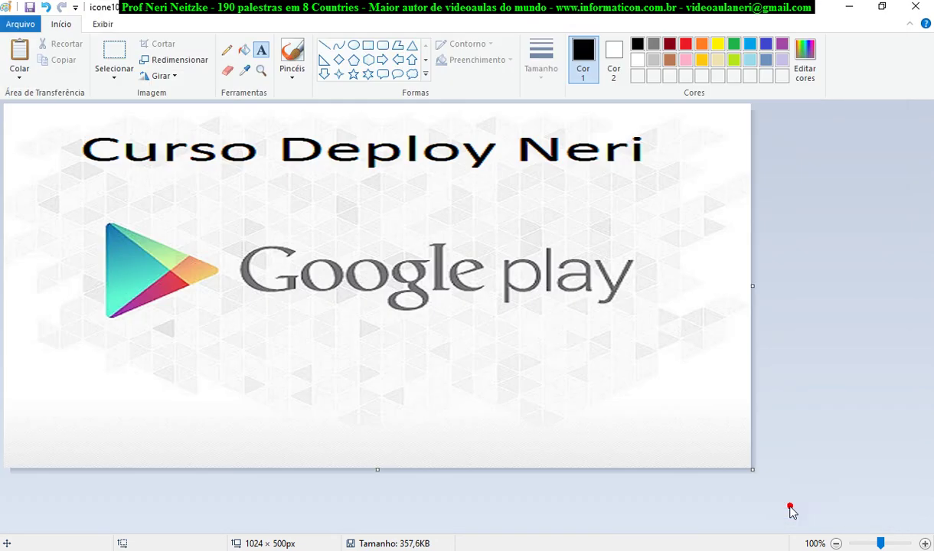
- Close Paint to return to the Google Play Console and open the file selection for the feature graphic
click(917, 8)
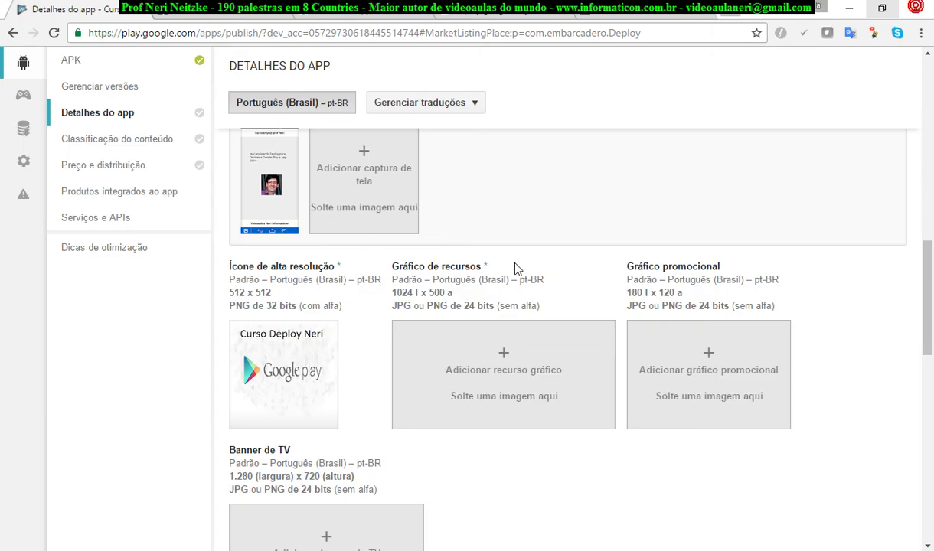
click(519, 369)
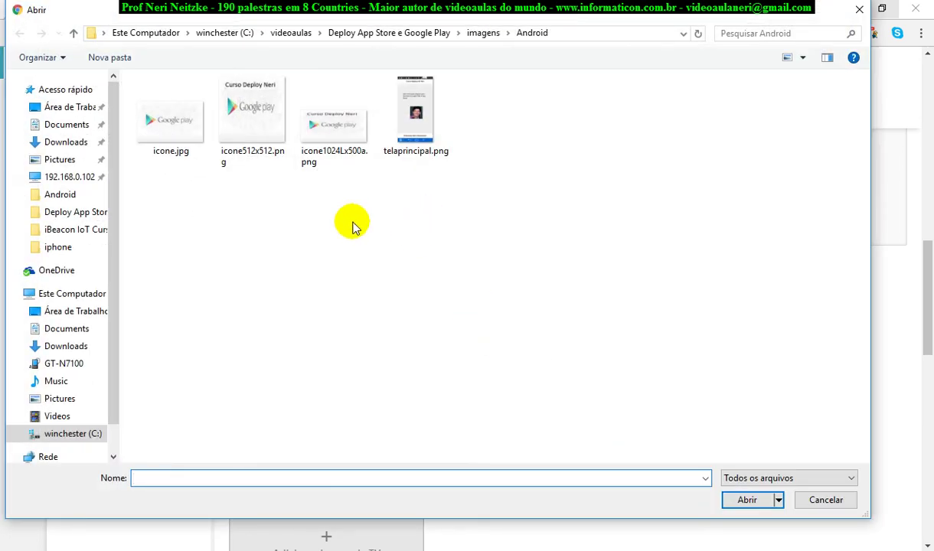